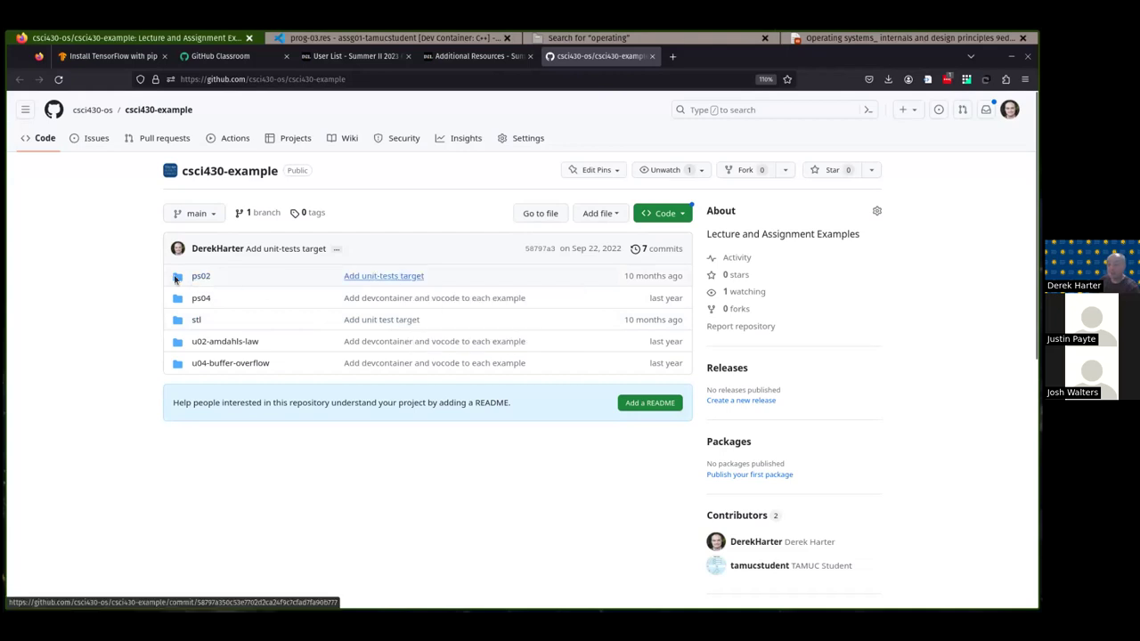
Step: Copy the HTTPS clone URL of the csci430-example repository and switch to Visual Studio Code
left_click(668, 214)
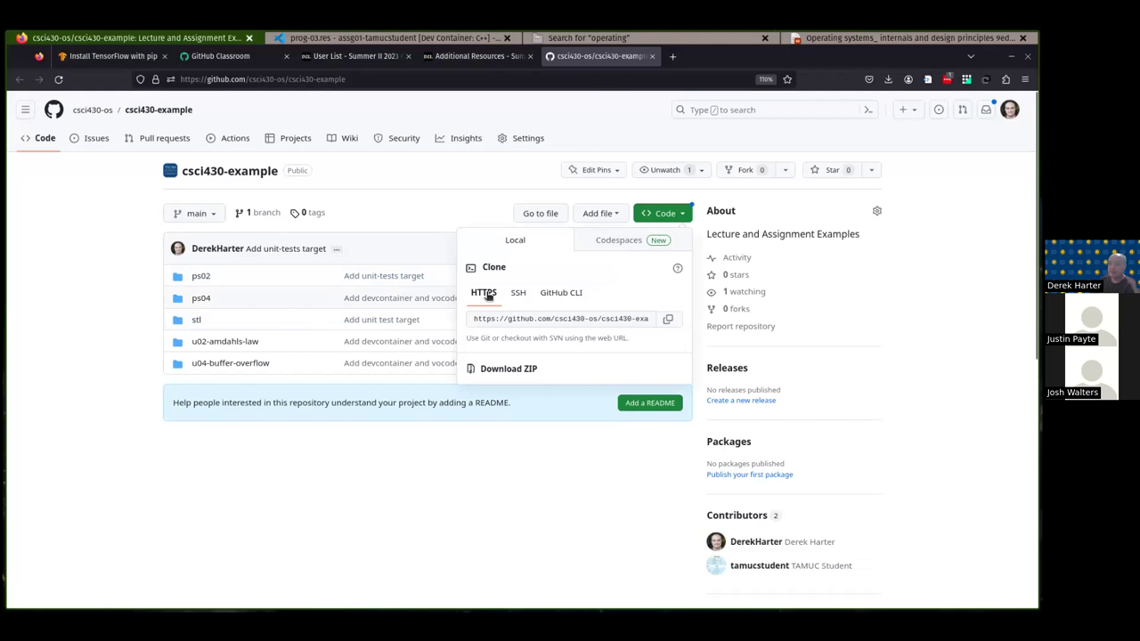
left_click(668, 318)
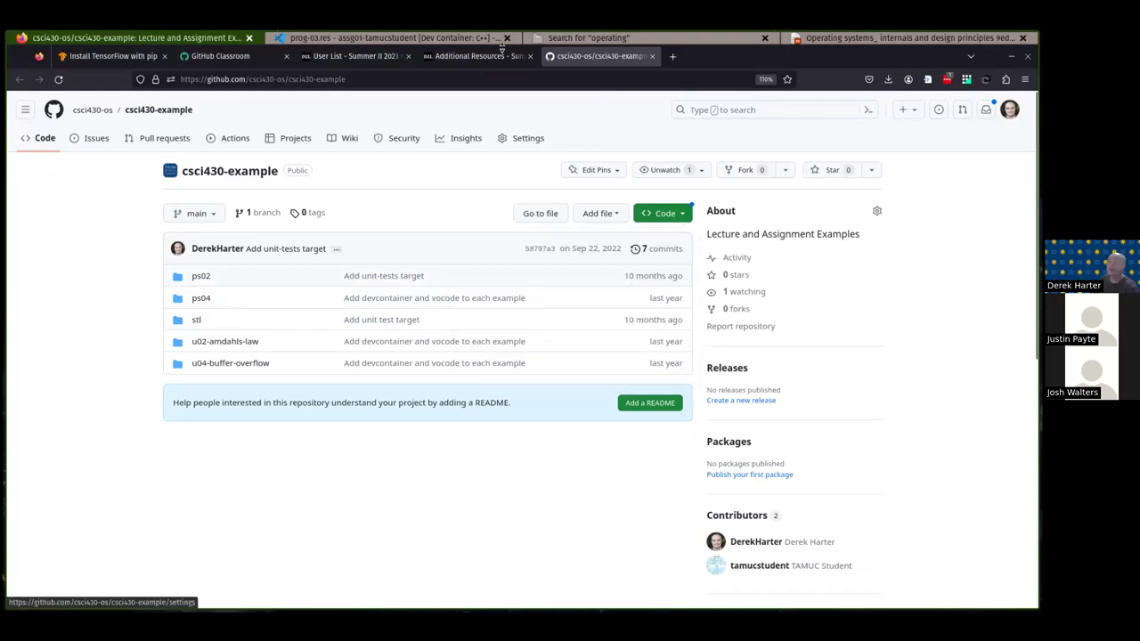
key("alt+Tab")
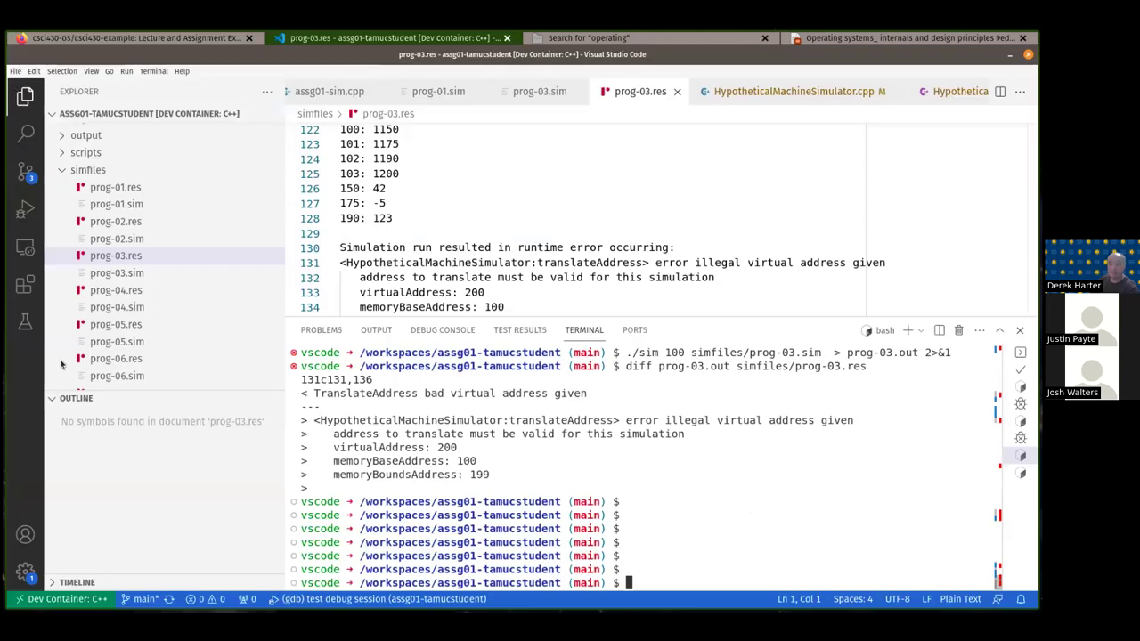
Step: Close the assg01-tamucstudent folder and its dev container connection
key("alt+f")
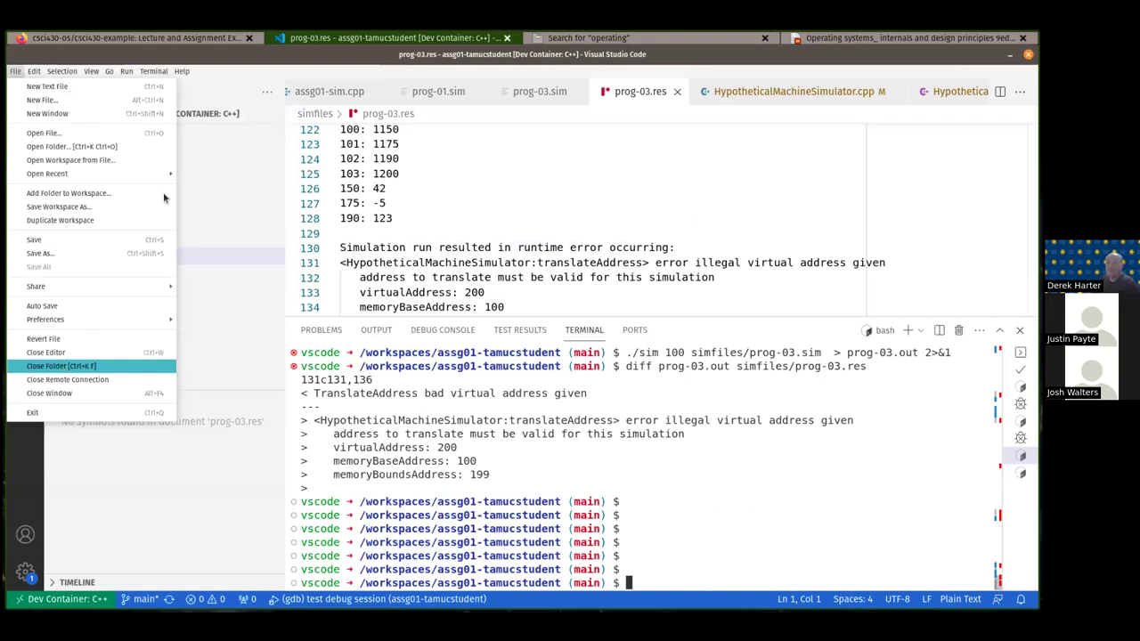
key("Return")
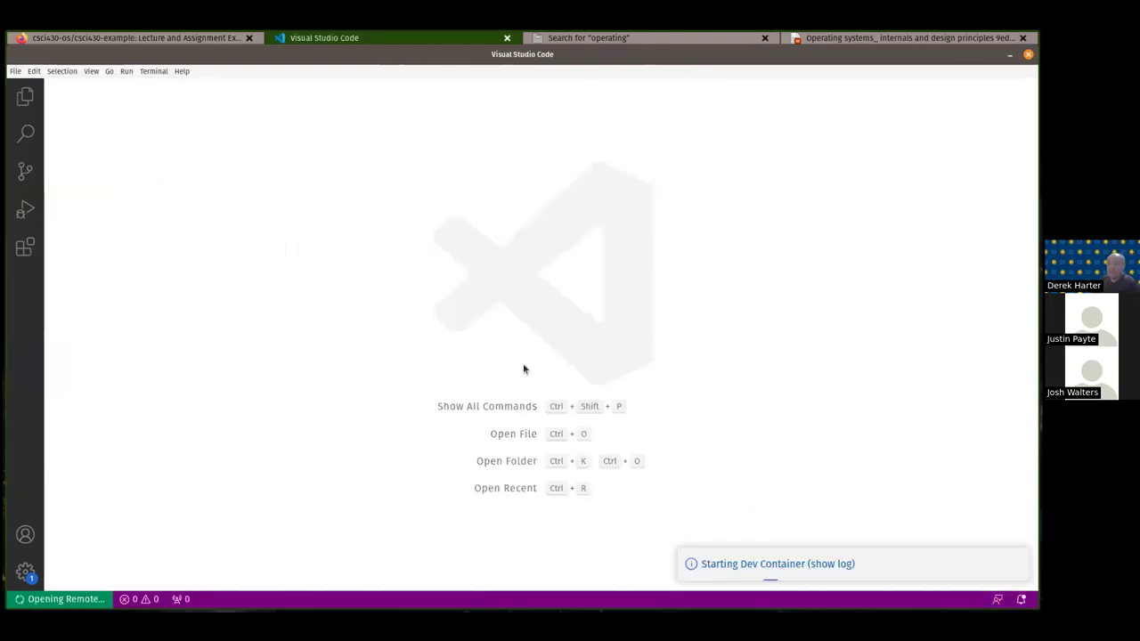
left_click(17, 73)
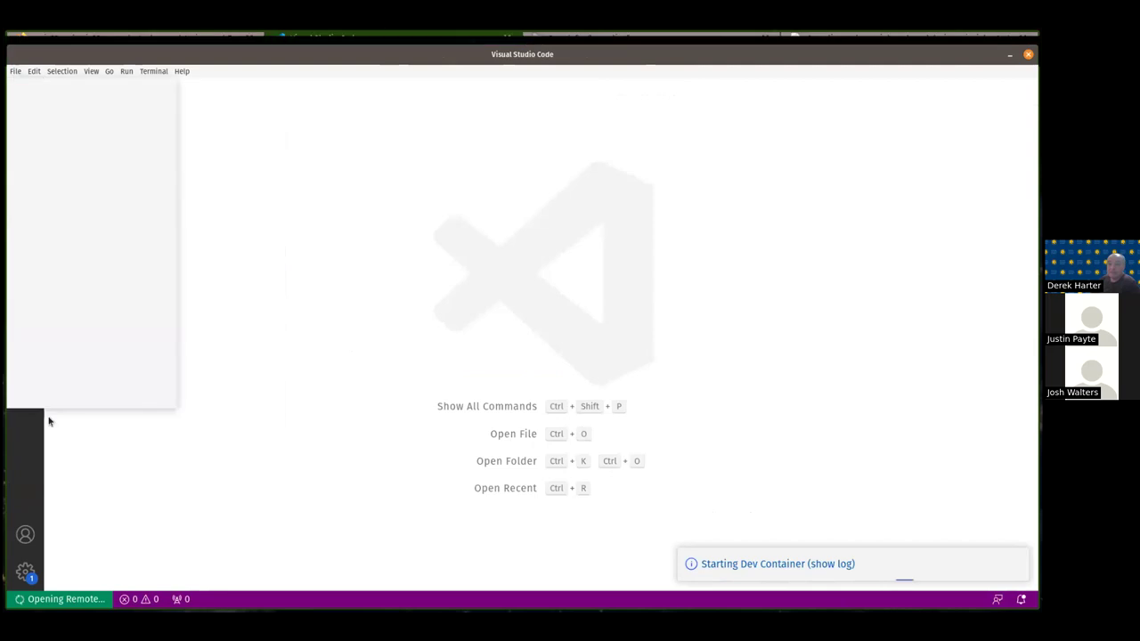
key("Escape")
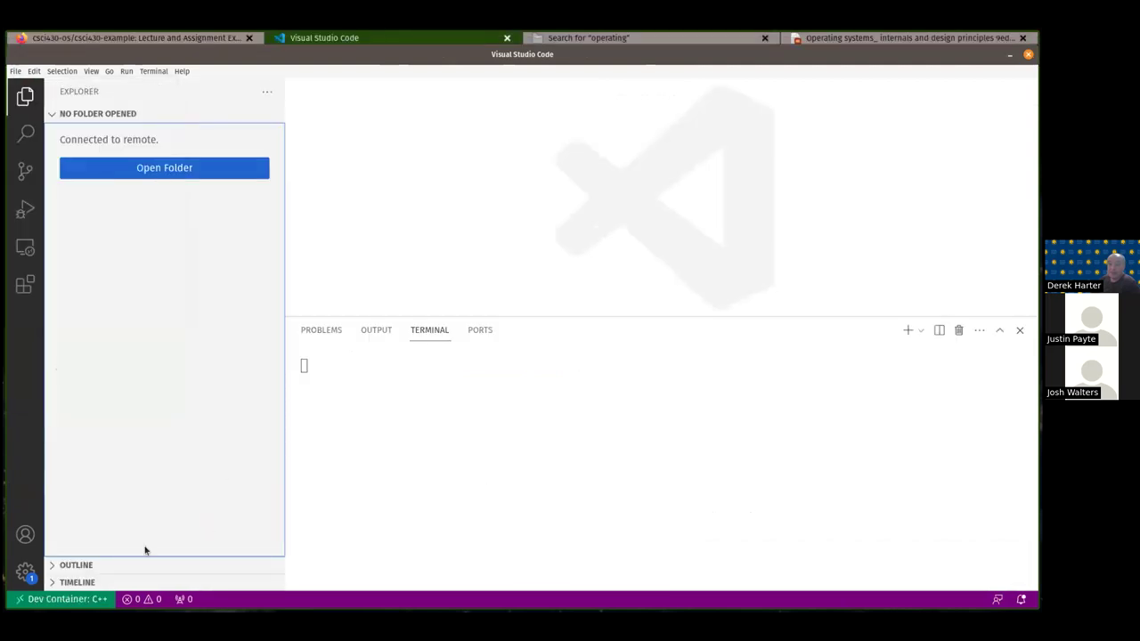
left_click(26, 170)
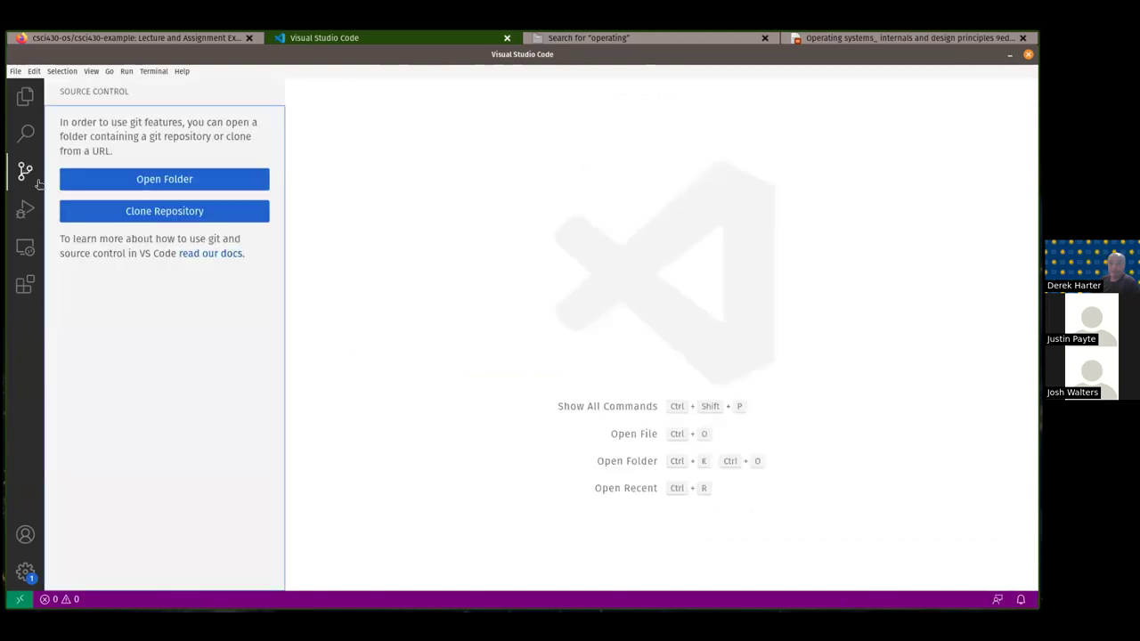
left_click(175, 211)
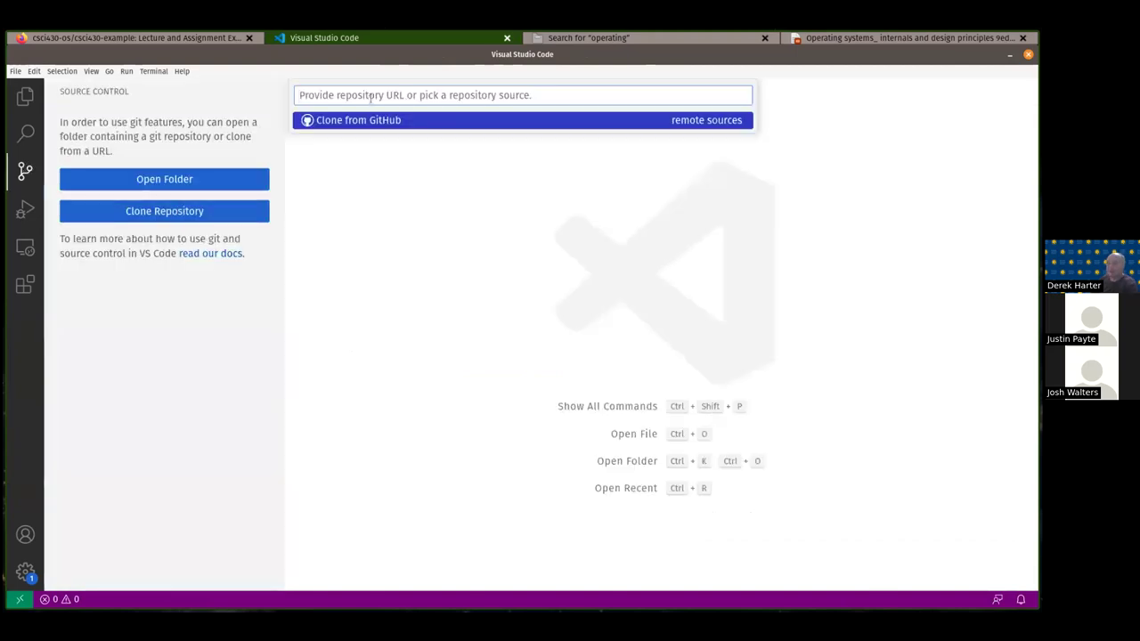
key("Escape")
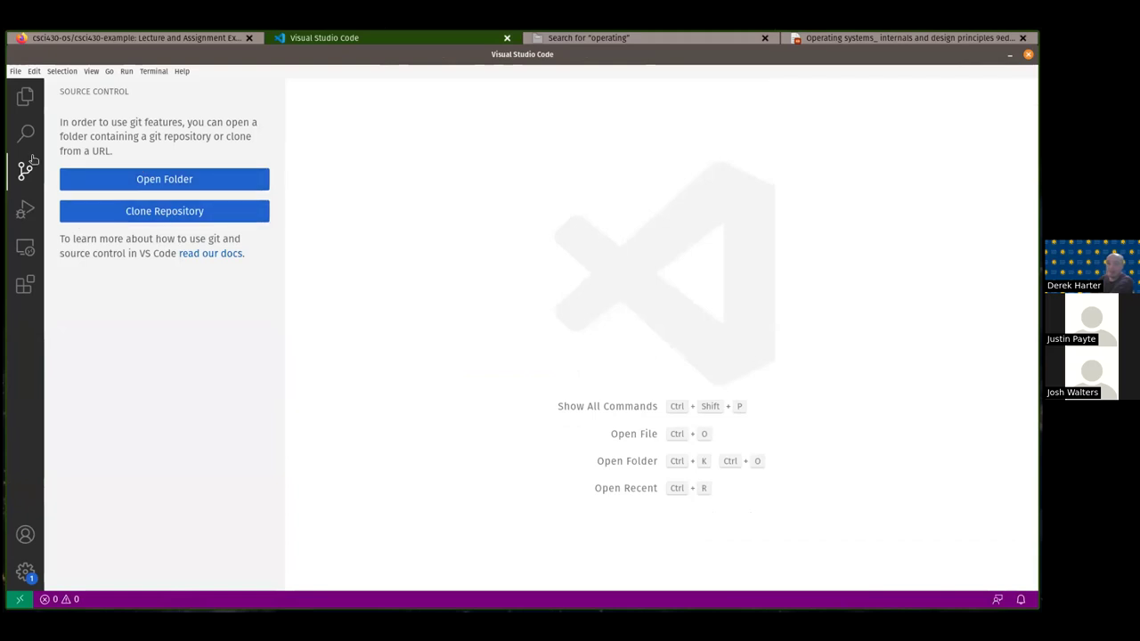
left_click(175, 213)
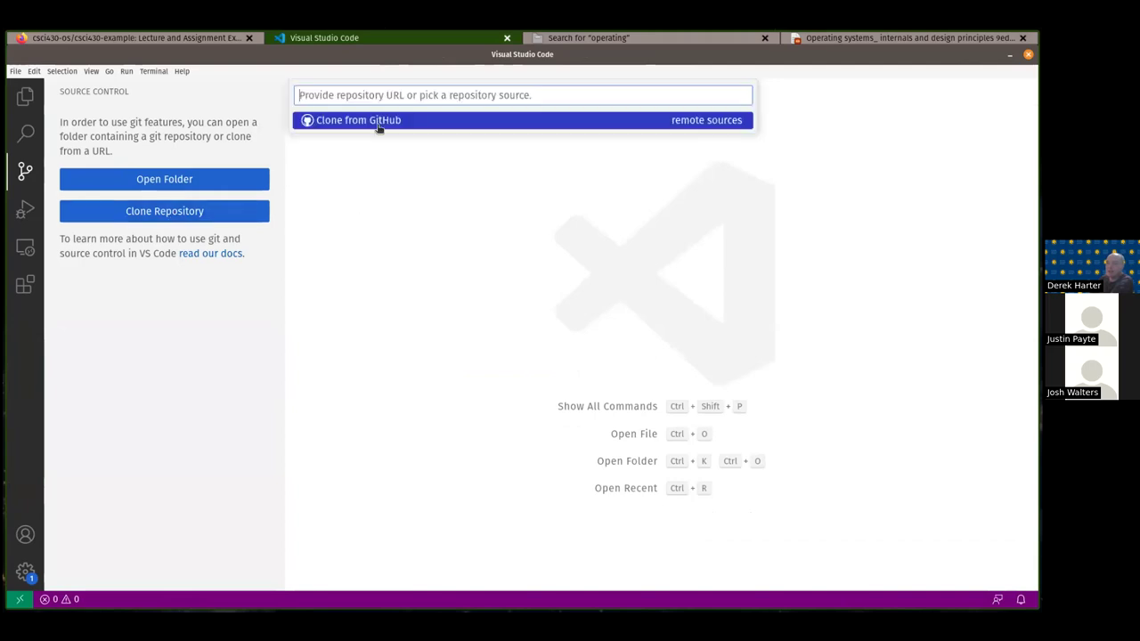
key("ctrl+v")
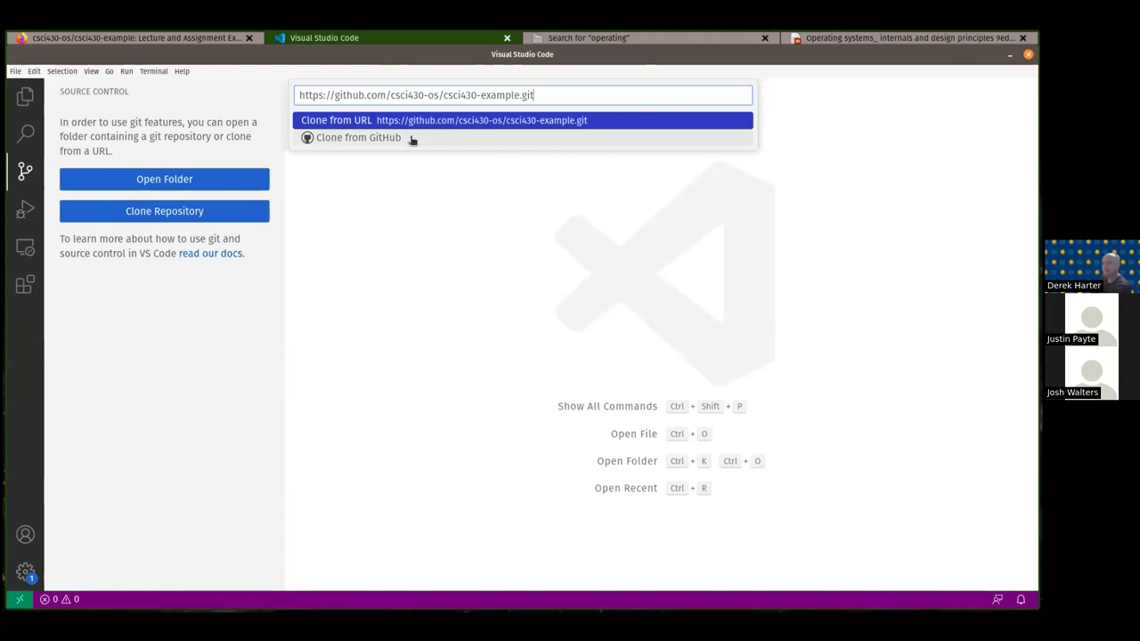
key("Return")
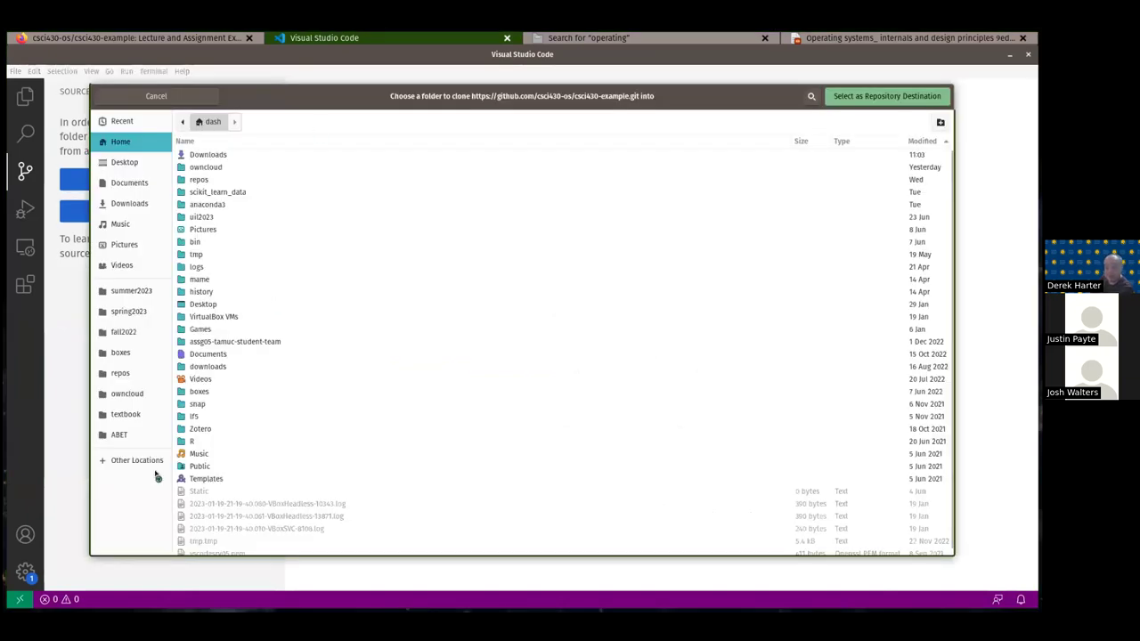
Step: Browse to the repos folder as the clone destination and search it for csci430
double_click(324, 182)
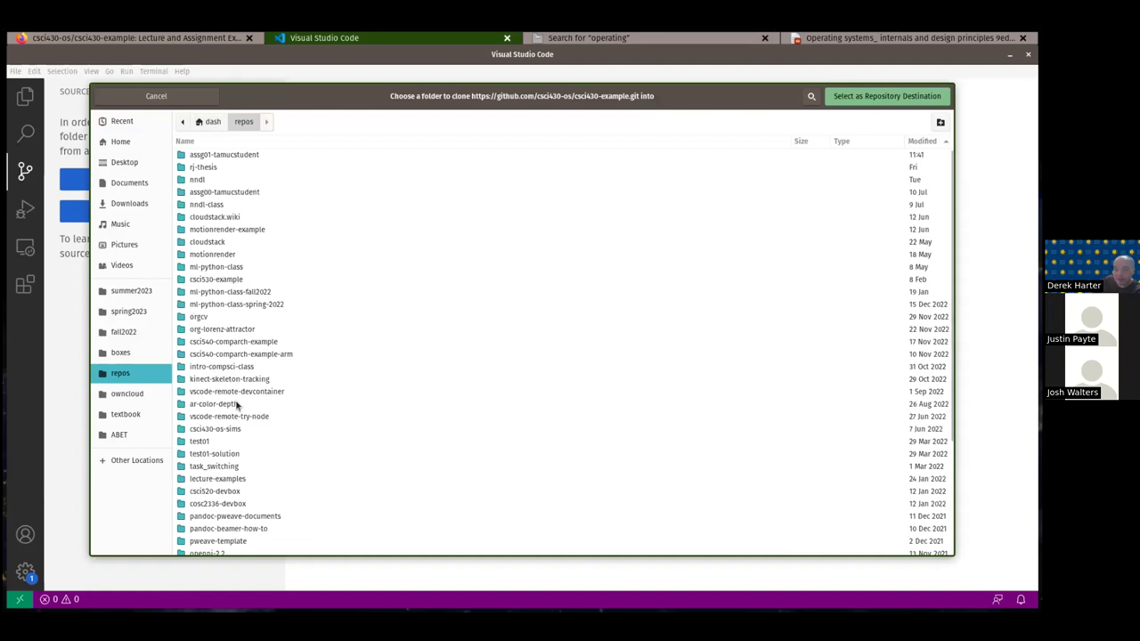
left_click(226, 431)
left_click(350, 380)
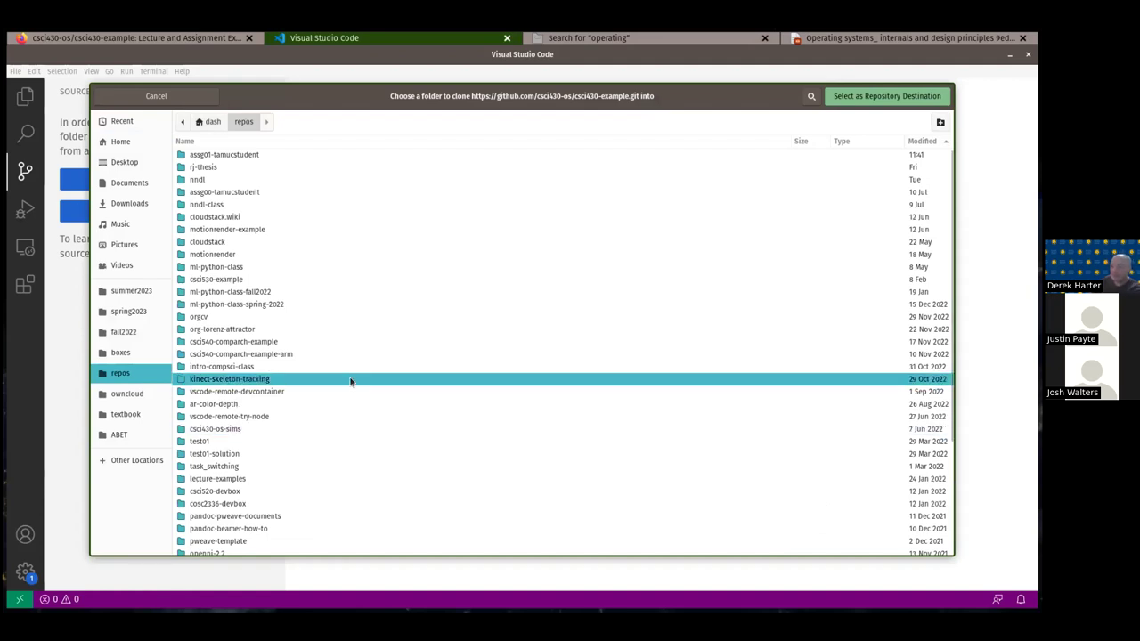
type("csc")
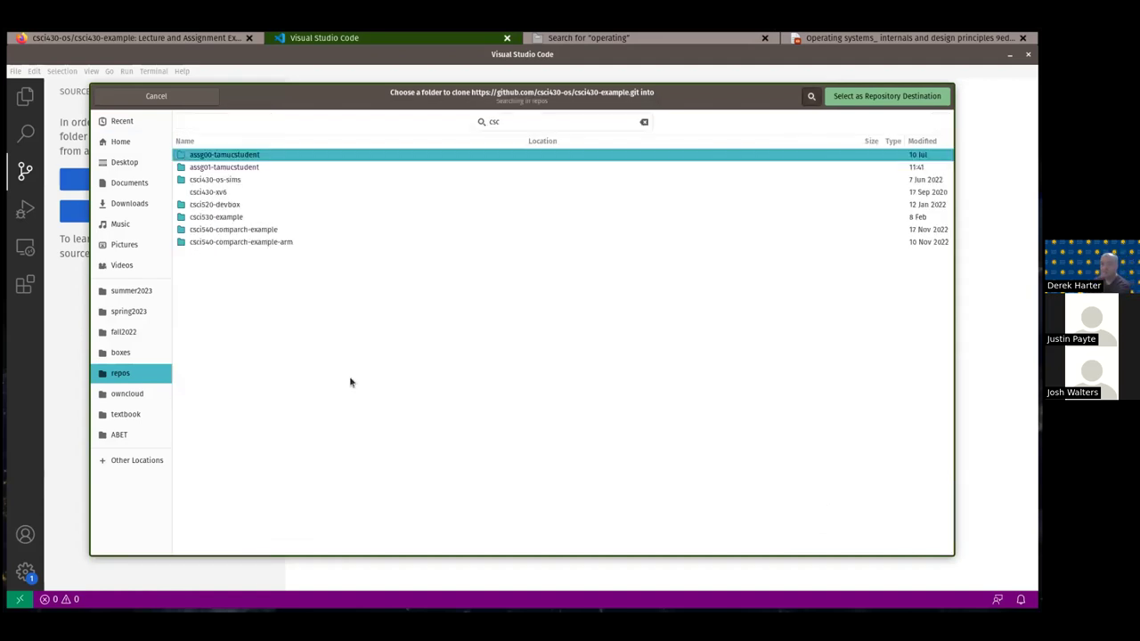
type("i430")
Step: Clone the repository into the ar-color-depth folder within repos and decline to open it
key("BackSpace")
key("BackSpace")
key("BackSpace")
key("BackSpace")
key("BackSpace")
key("BackSpace")
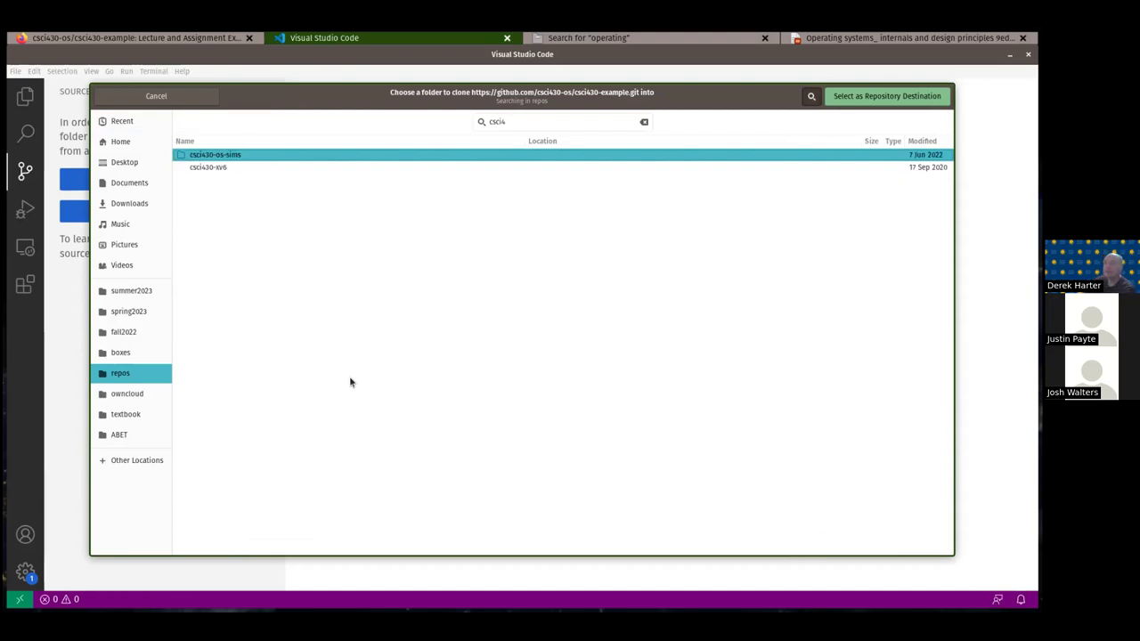
key("BackSpace")
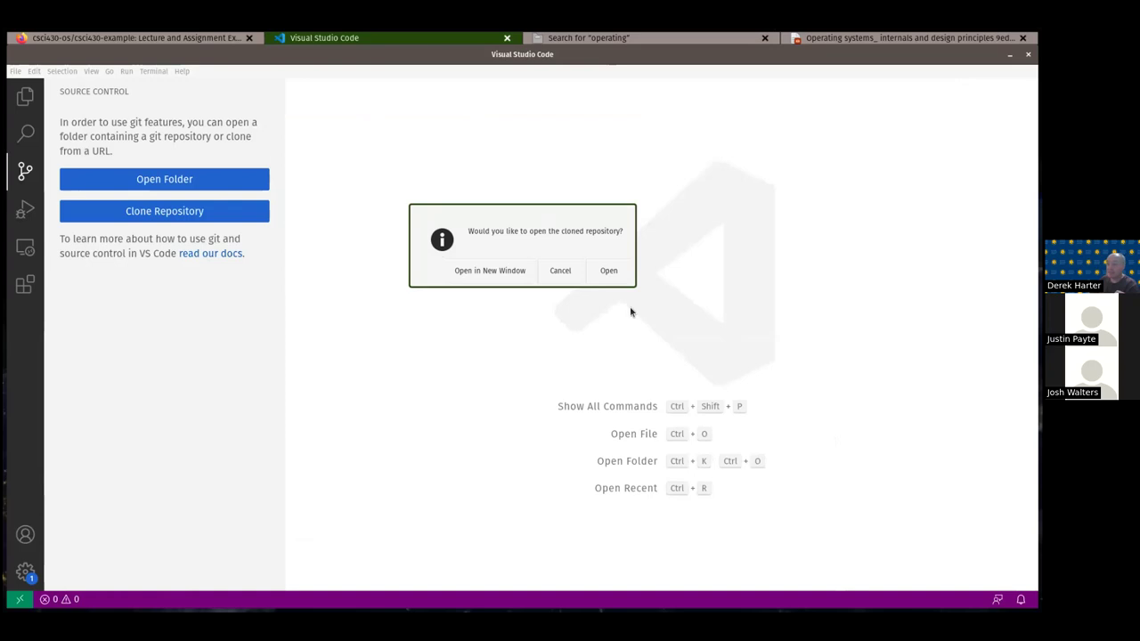
left_click(560, 271)
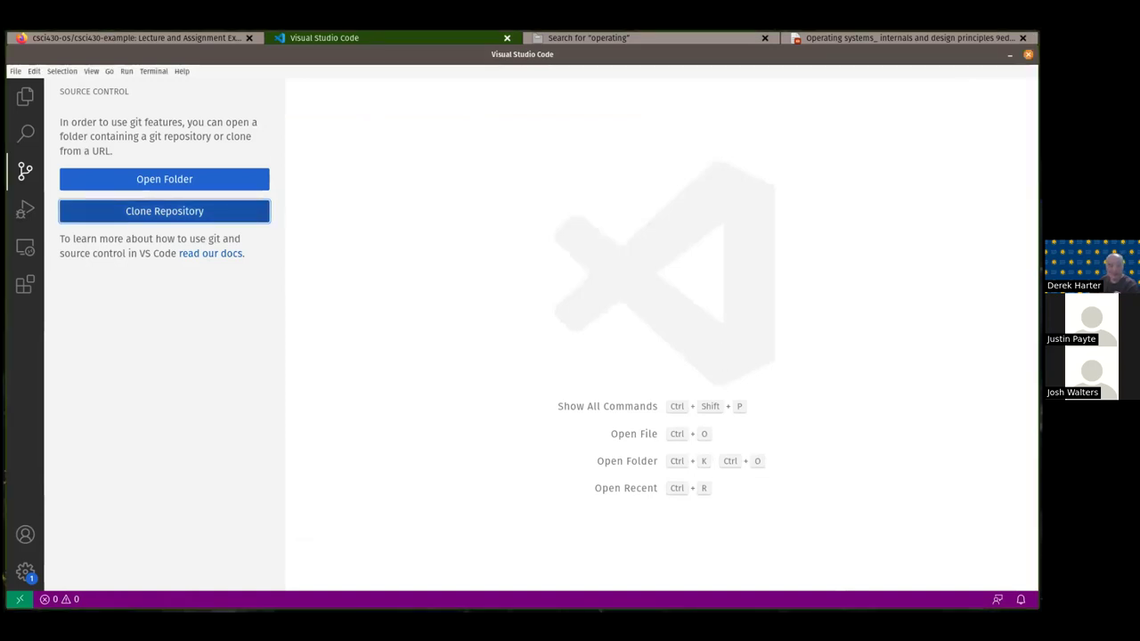
Step: Switch to the file manager, search the repos folder for csci430 and check the csci430-os-sims folder
key("alt+Tab")
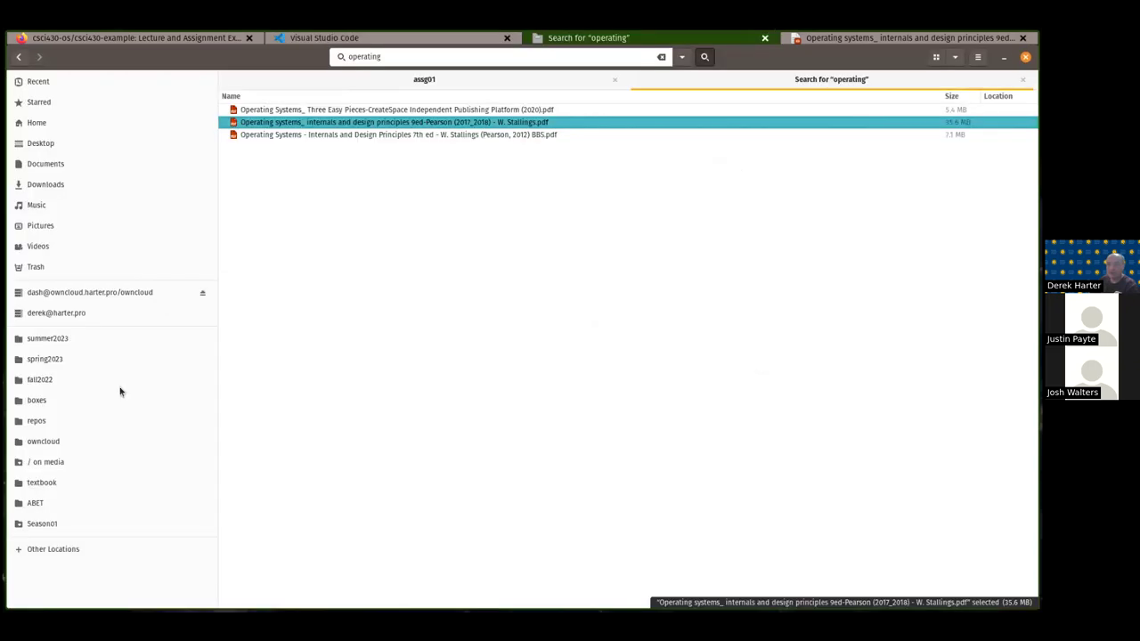
left_click(51, 420)
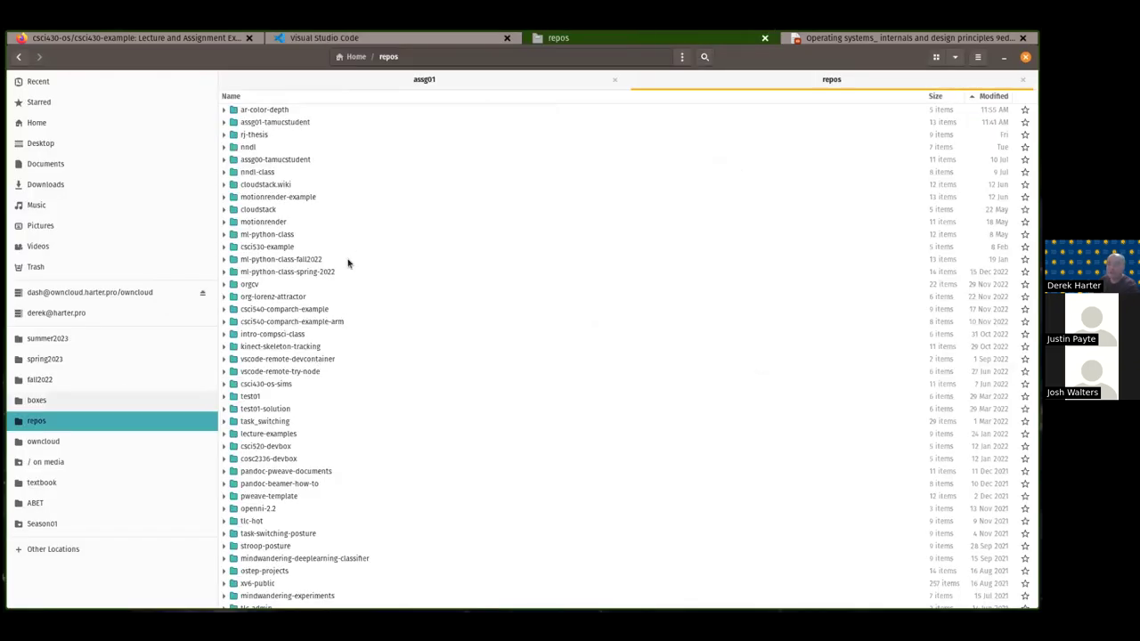
type("cs4")
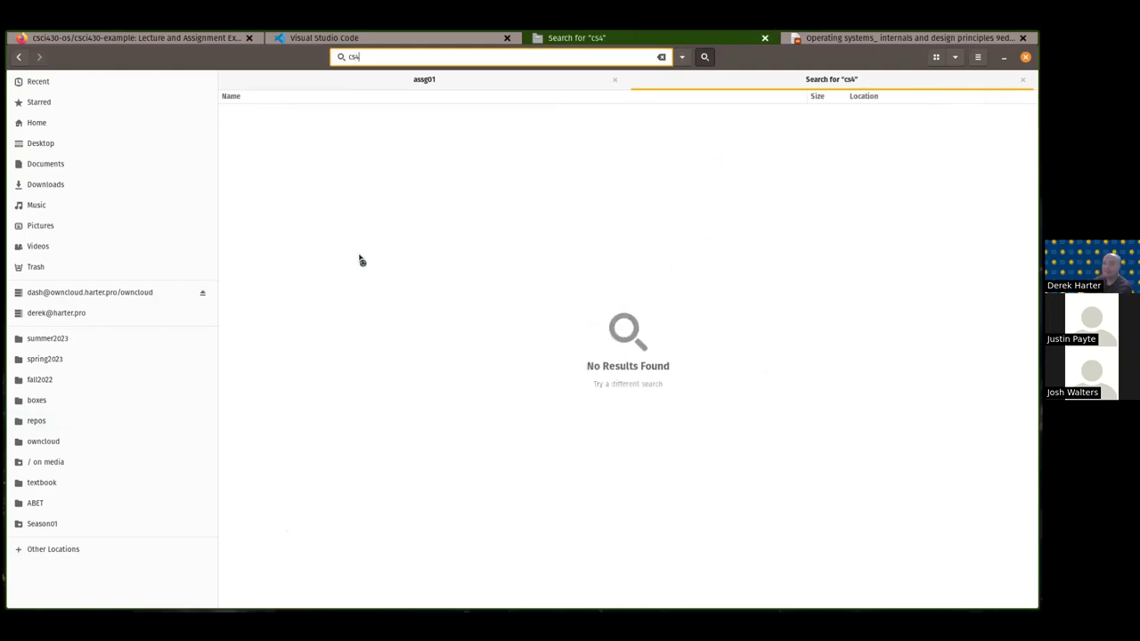
key("BackSpace")
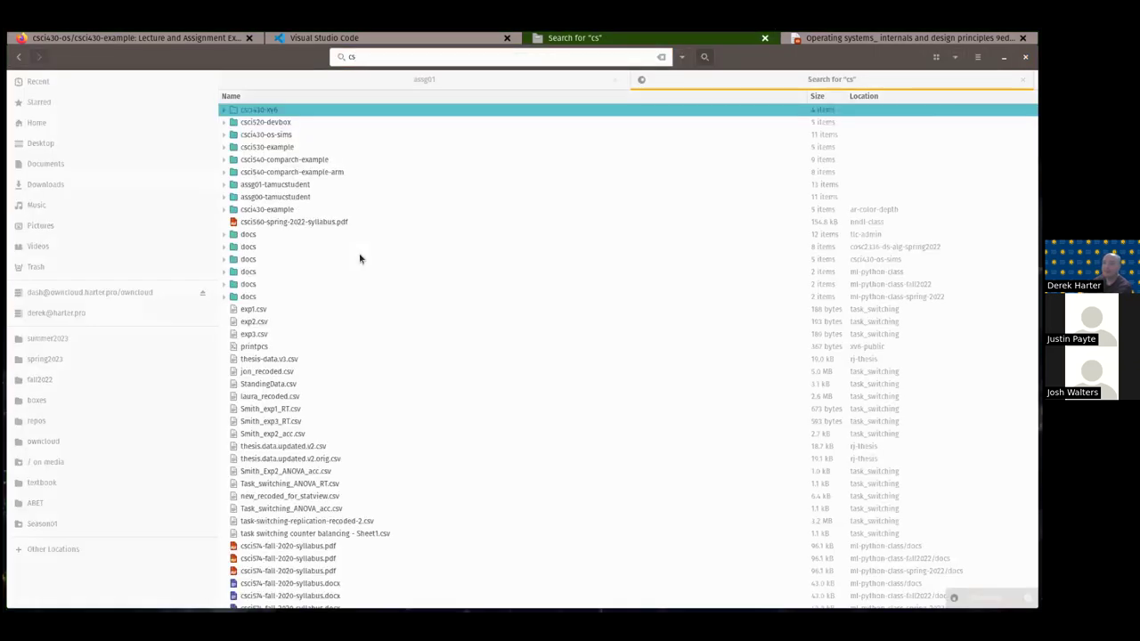
left_click(398, 56)
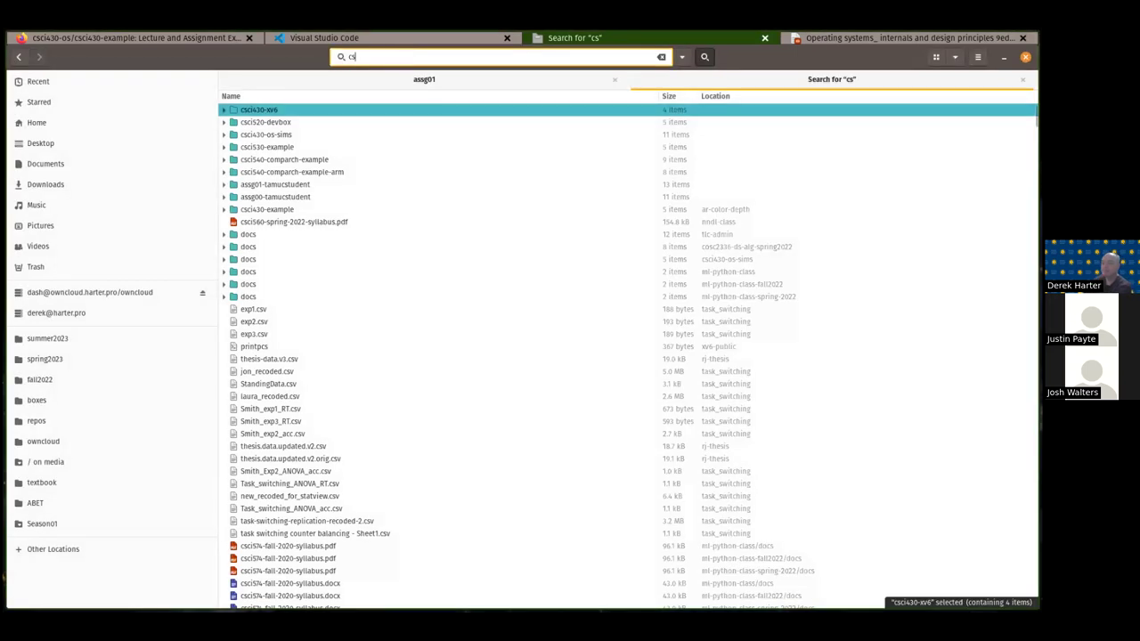
type("ci430")
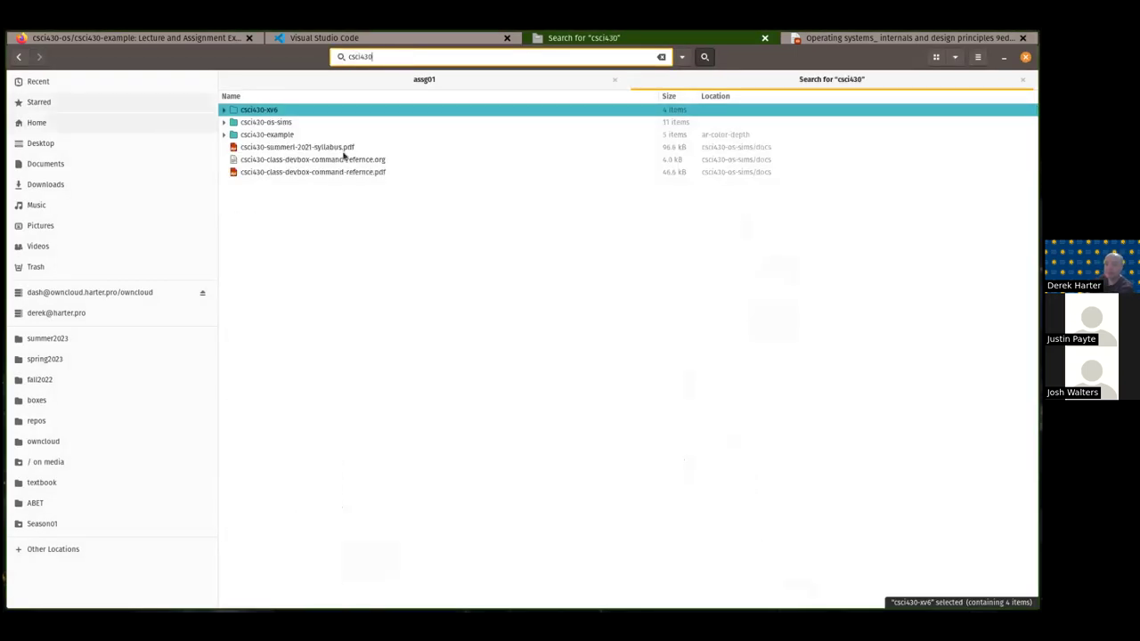
double_click(290, 123)
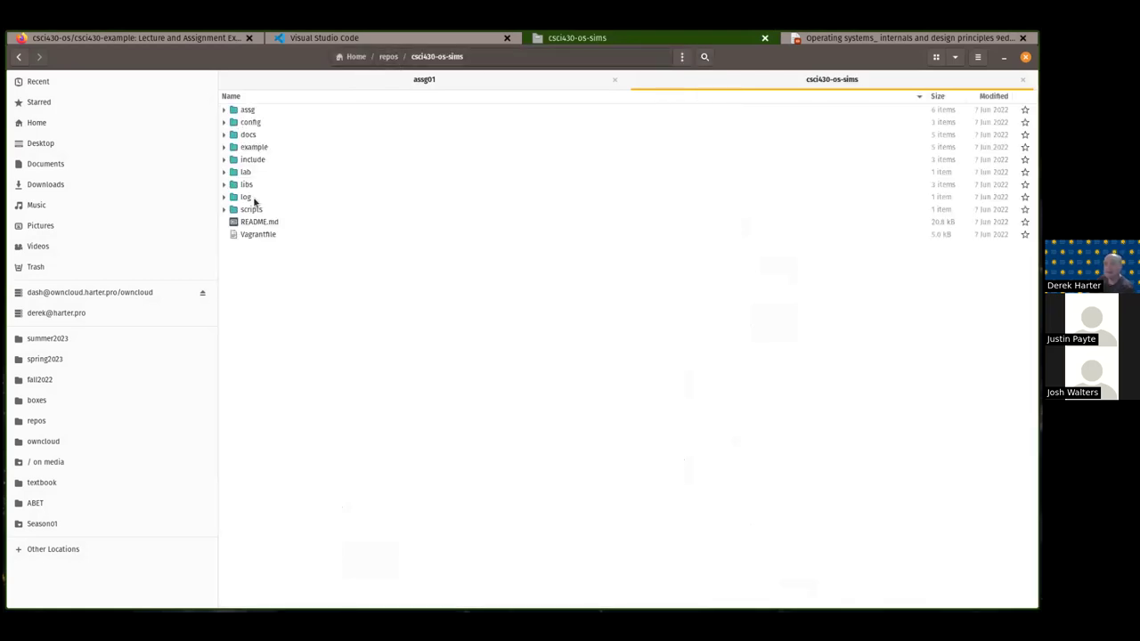
left_click(394, 59)
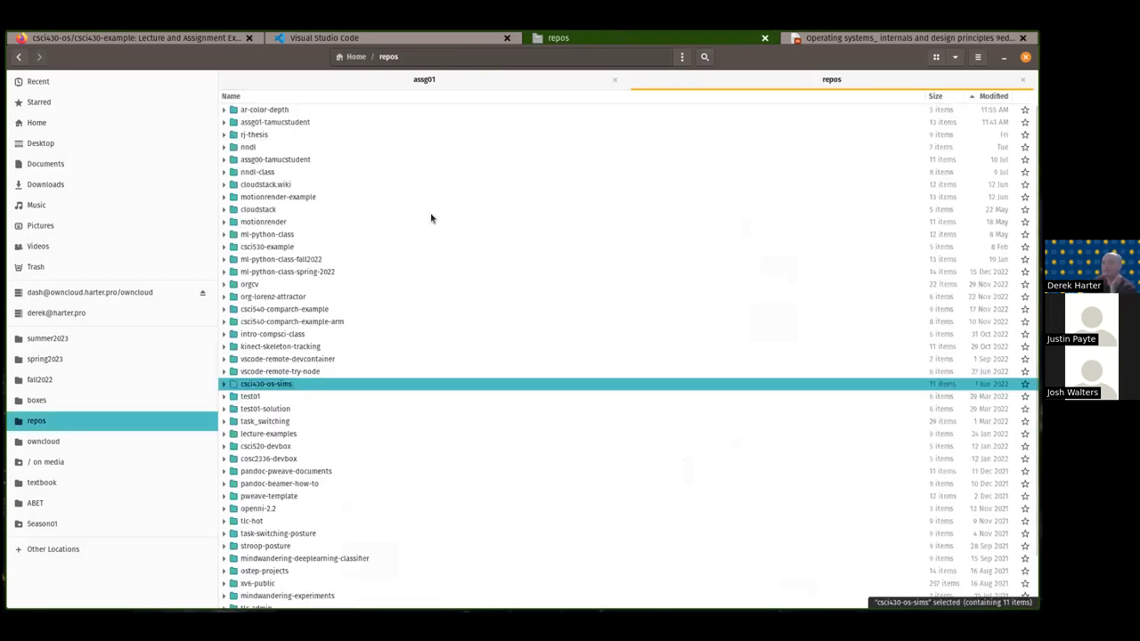
Step: Find the cloned csci430-example folder by searching repos for csci430, and open its ps02 subfolder
type("csci430")
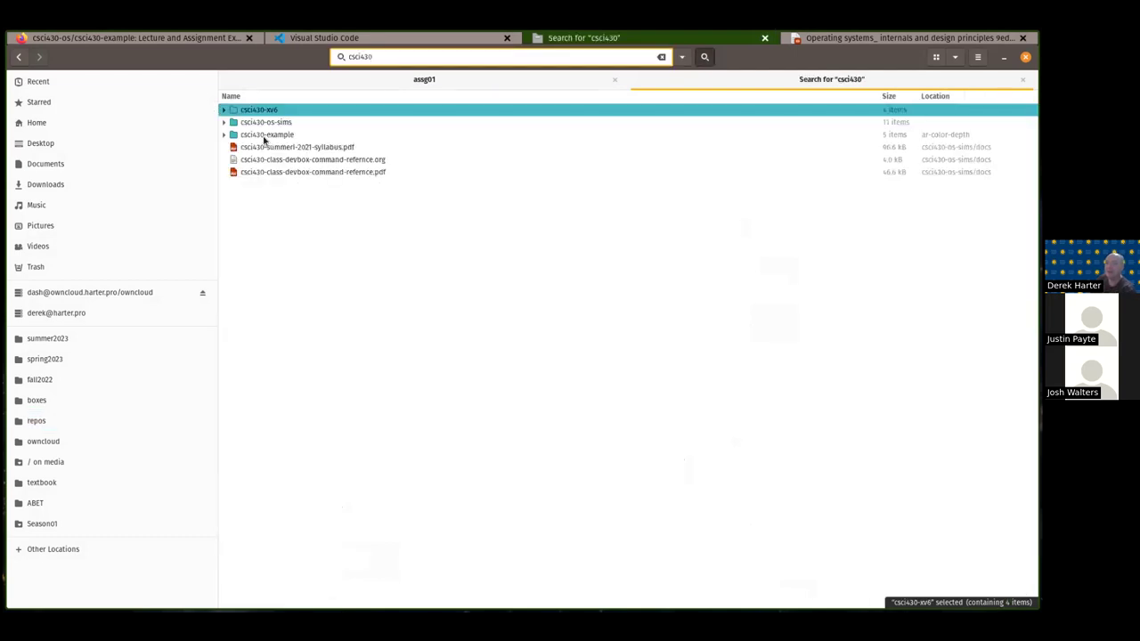
left_click(265, 136)
double_click(280, 133)
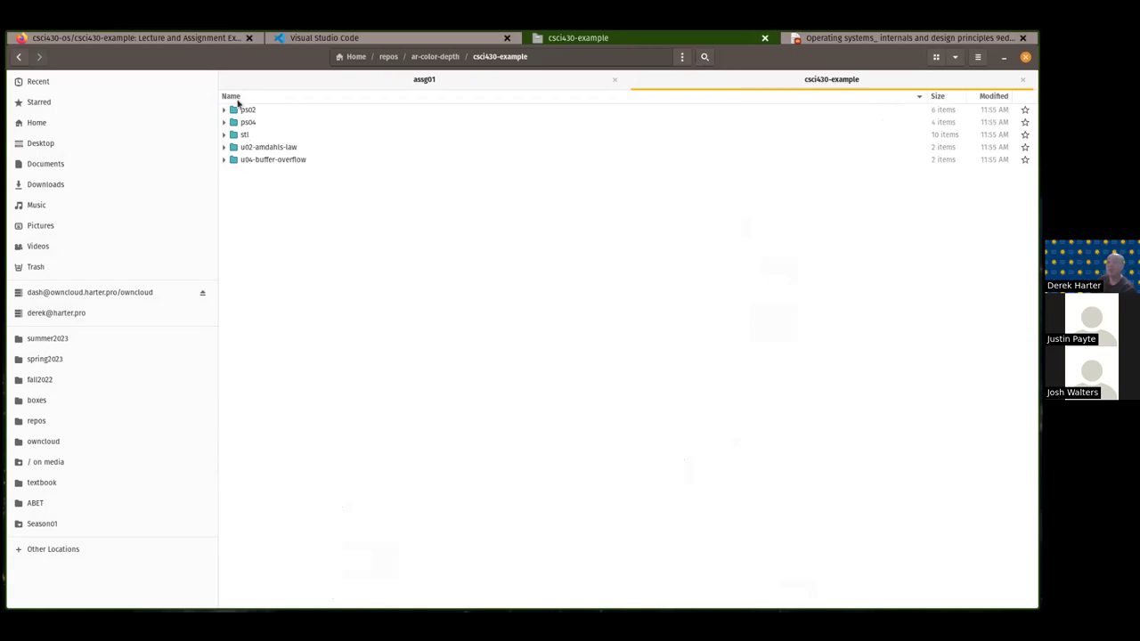
double_click(251, 112)
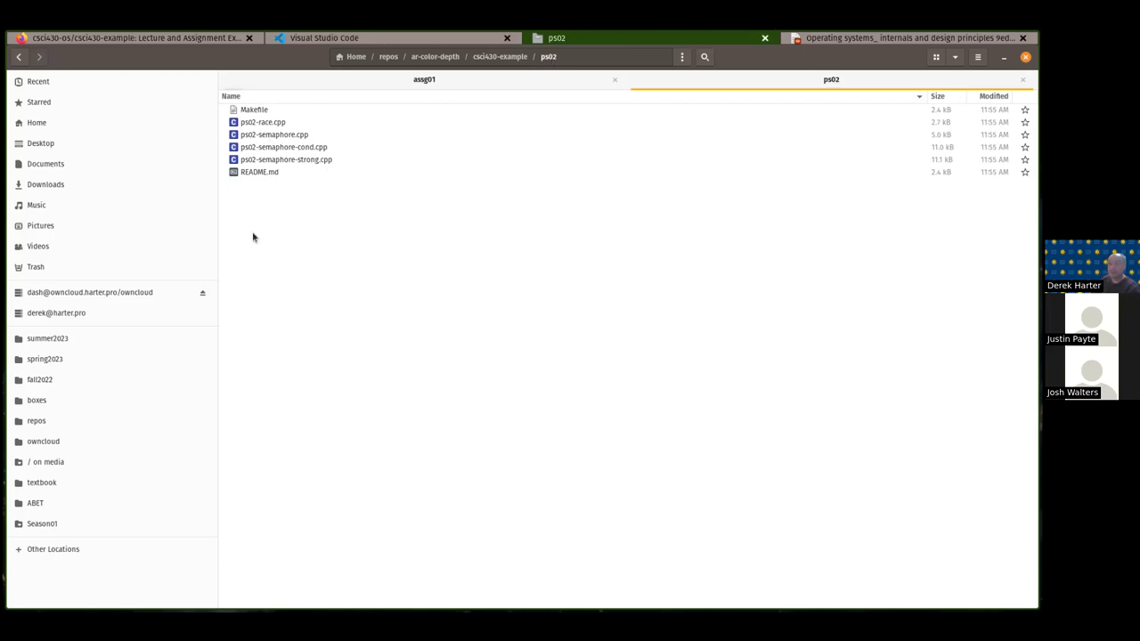
Step: Switch back to Visual Studio Code and start opening a folder, browsing to repos
key("alt+Tab")
left_click(27, 131)
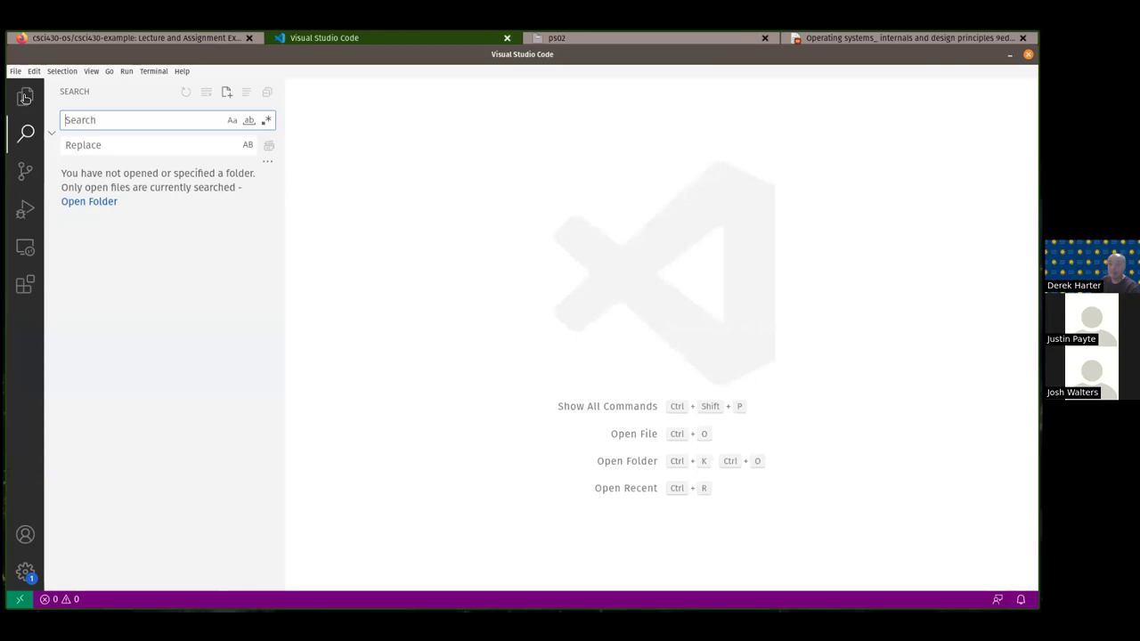
left_click(25, 96)
left_click(169, 167)
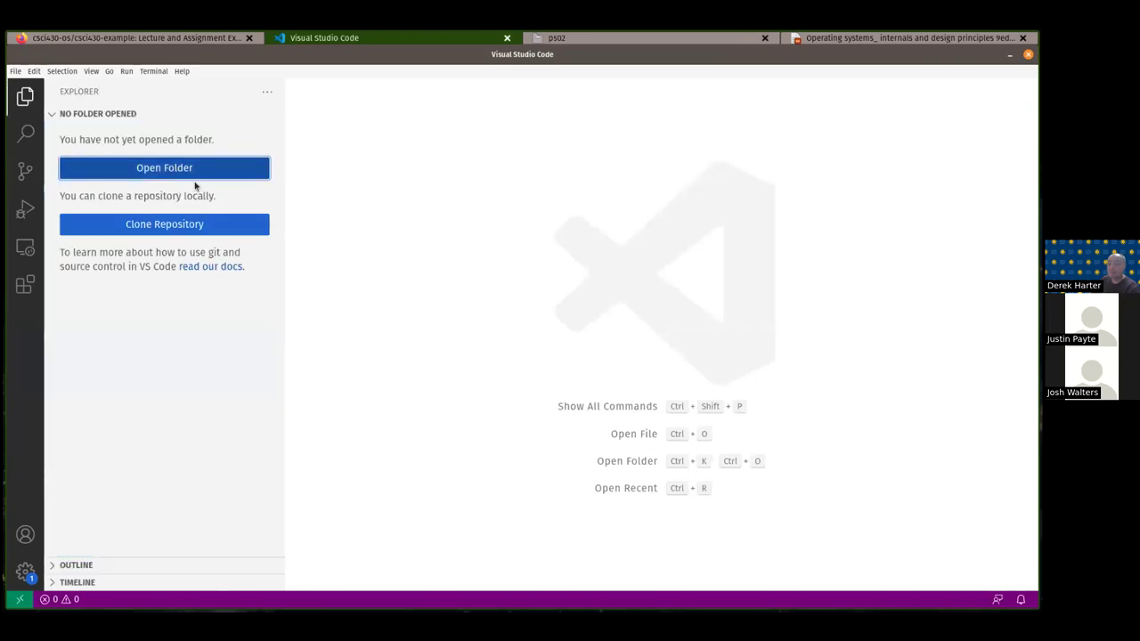
left_click(121, 374)
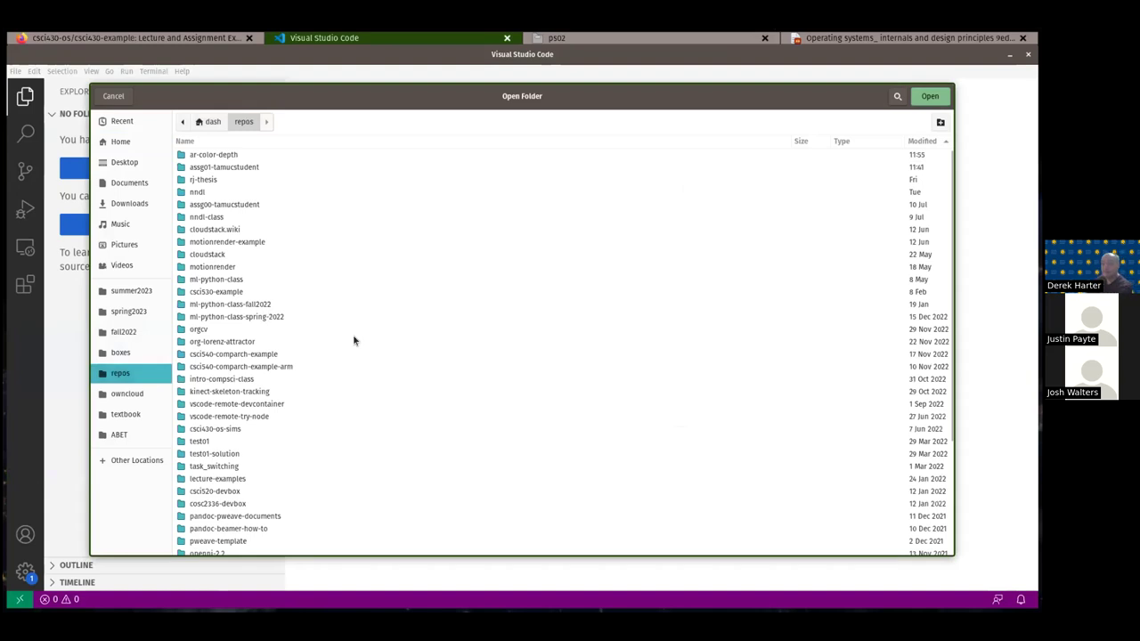
Step: Search the repos folder for the csci430 example, clear the search and return to the full repos listing
type("csci430")
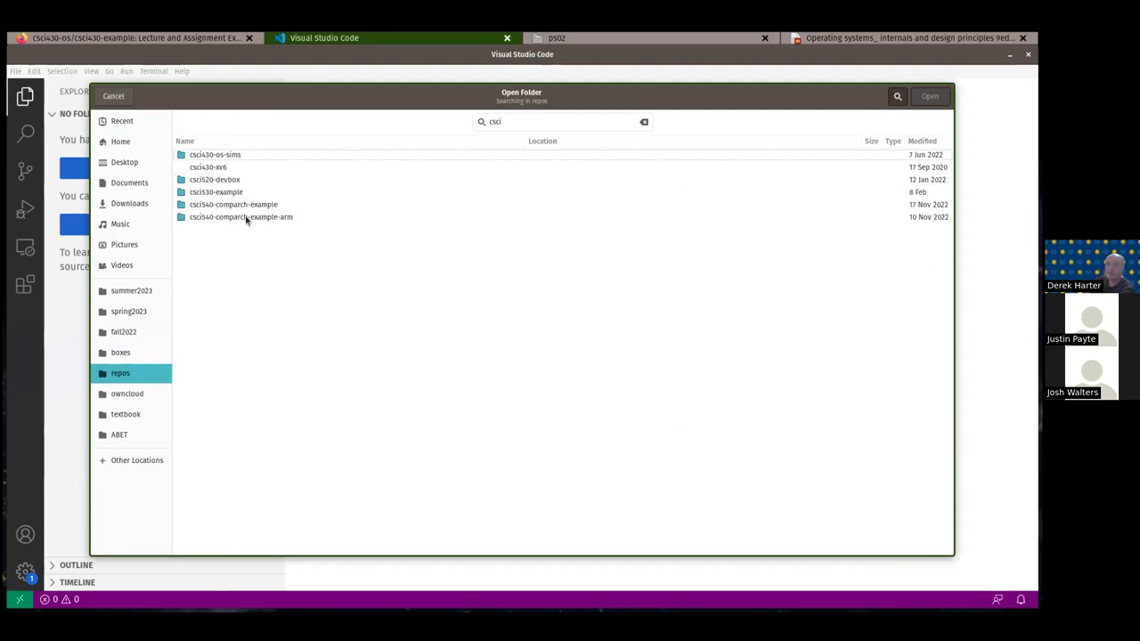
key("BackSpace")
key("BackSpace")
key("BackSpace")
key("BackSpace")
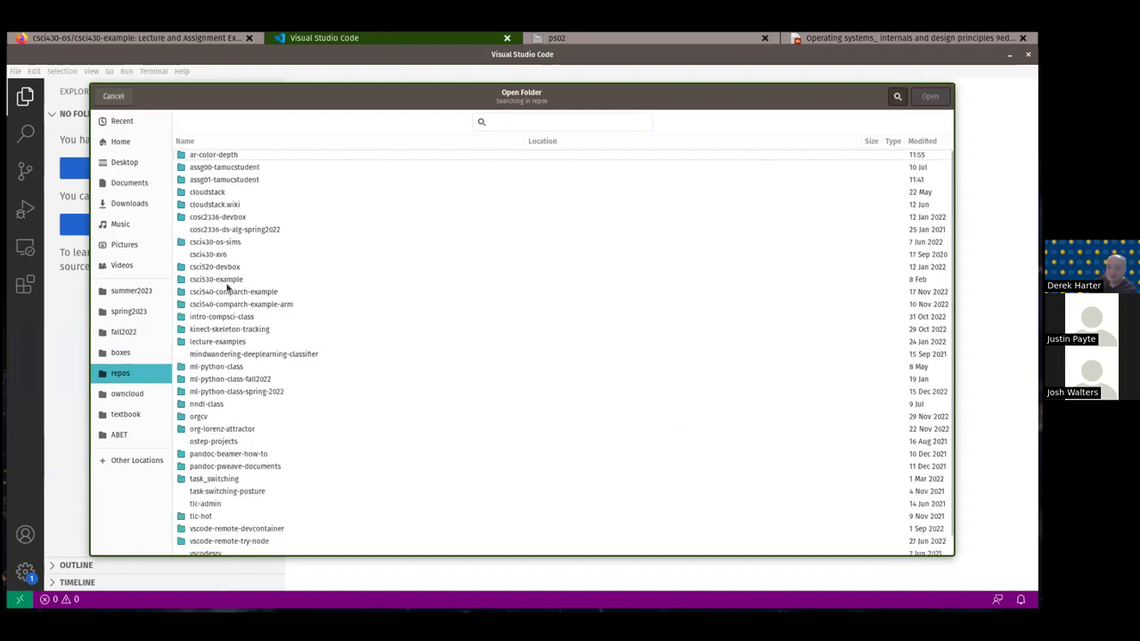
left_click(228, 281)
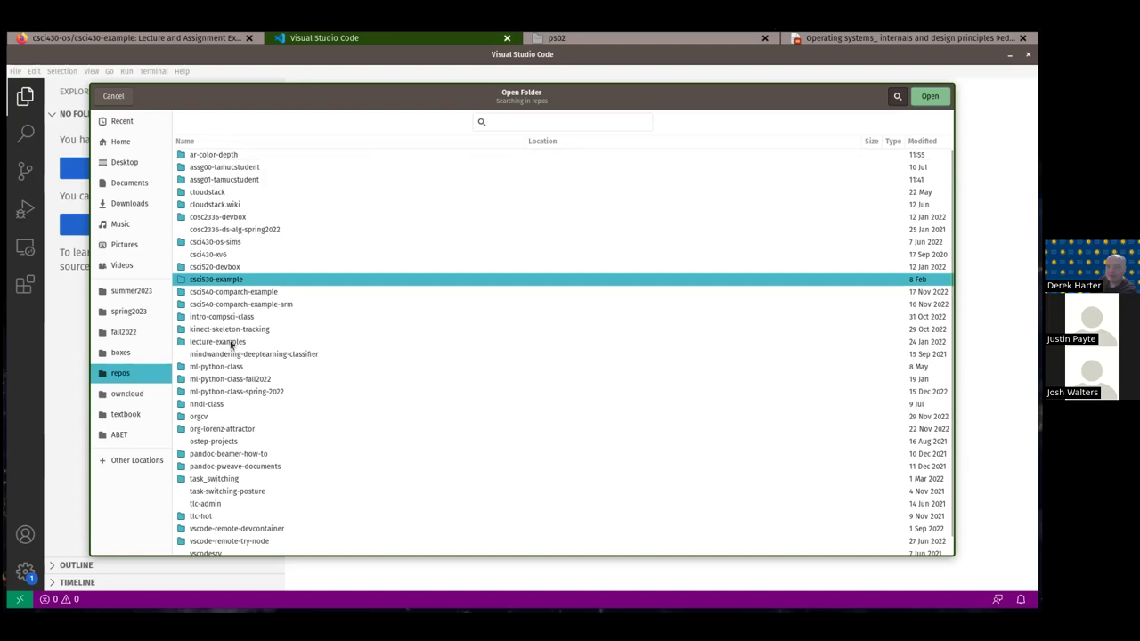
left_click(134, 395)
left_click(126, 373)
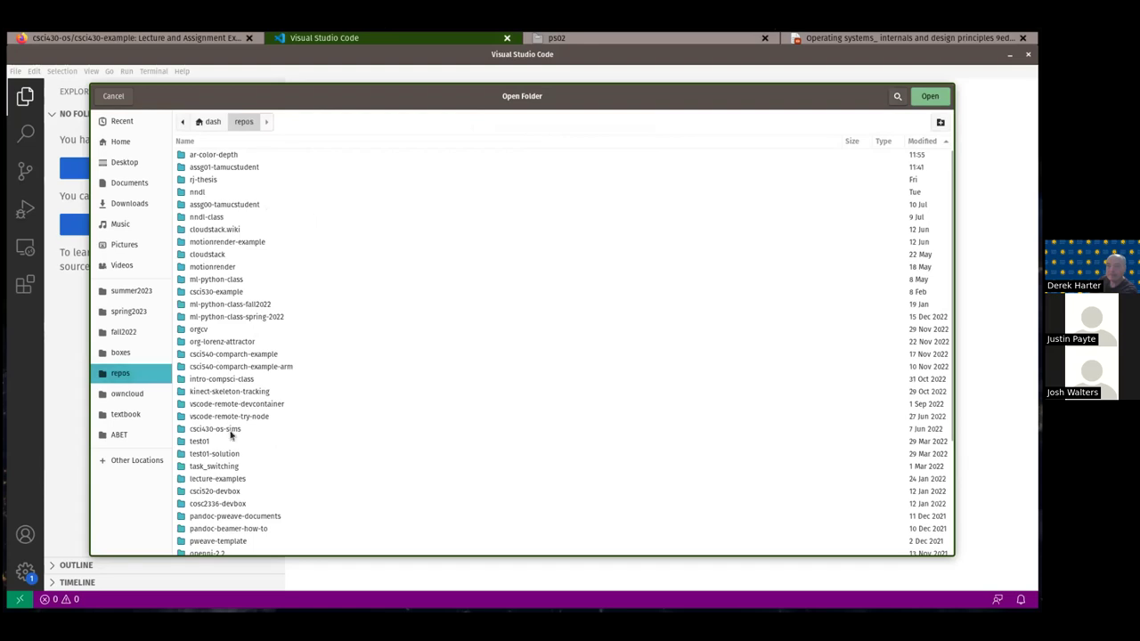
Step: Look through the repos folder and search it for 430, returning to the listing and cancelling the folder selection
scroll(268, 433, "down", 3)
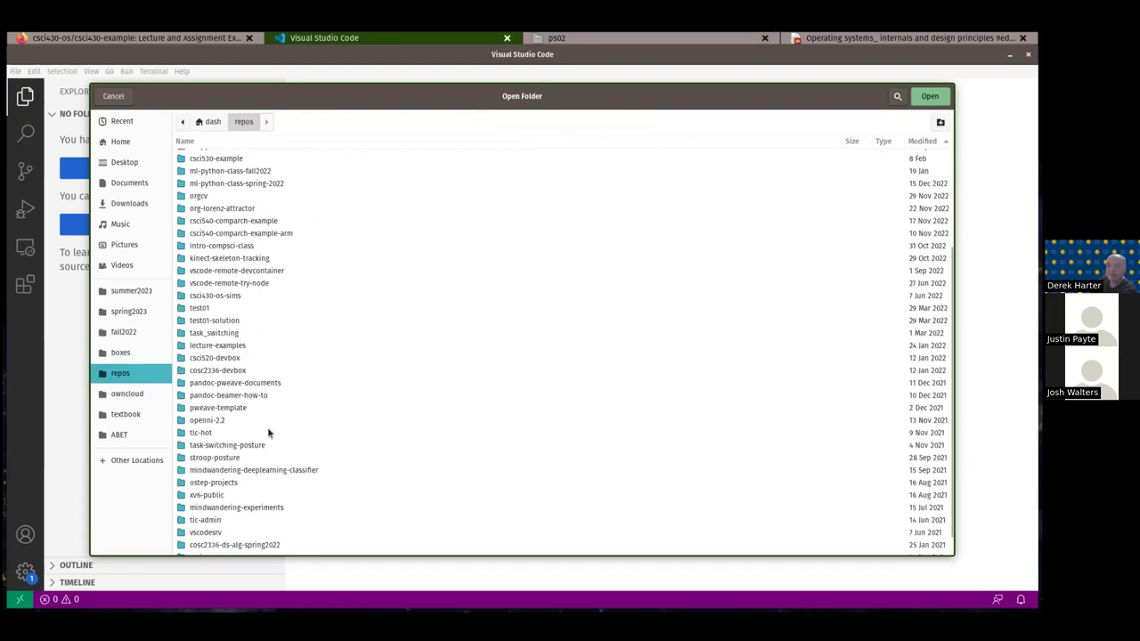
scroll(275, 430, "up", 5)
type("430")
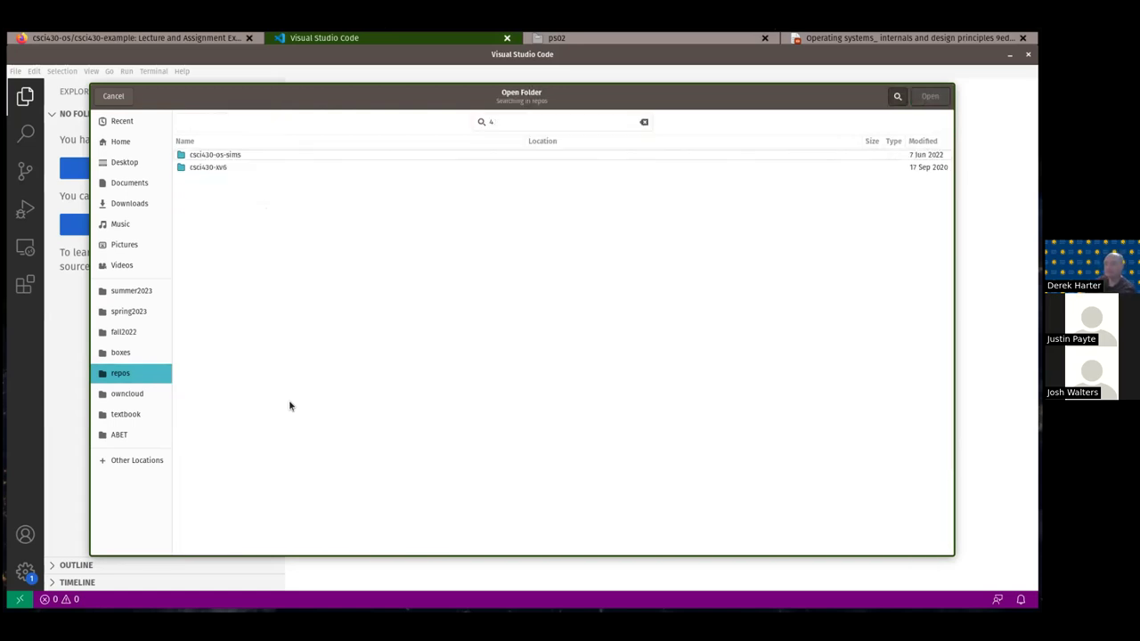
key("BackSpace")
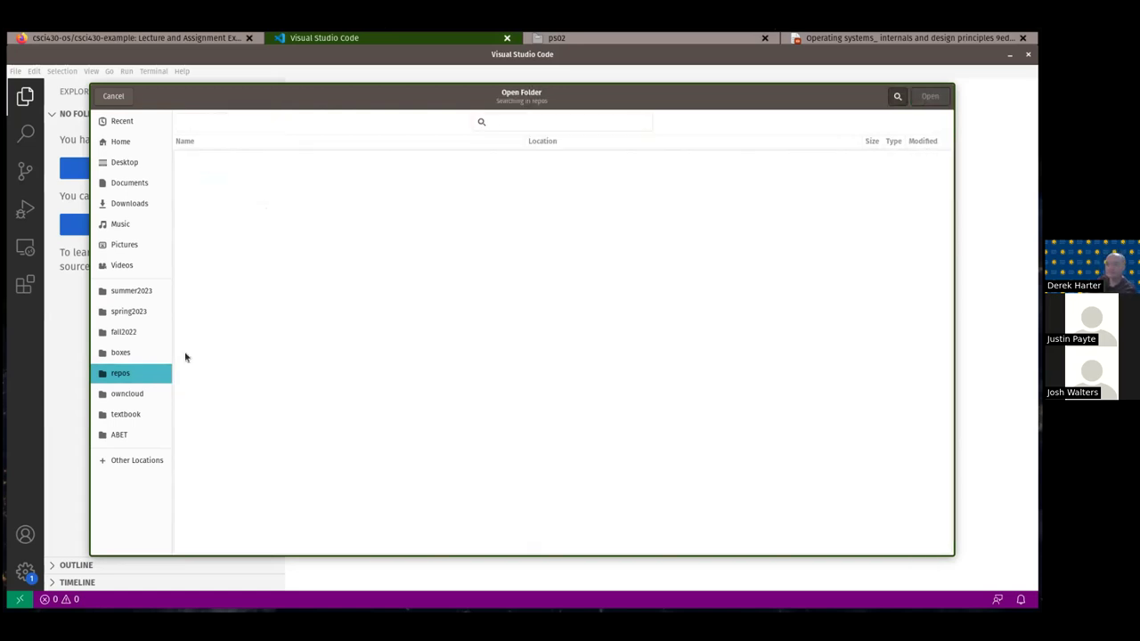
left_click(131, 372)
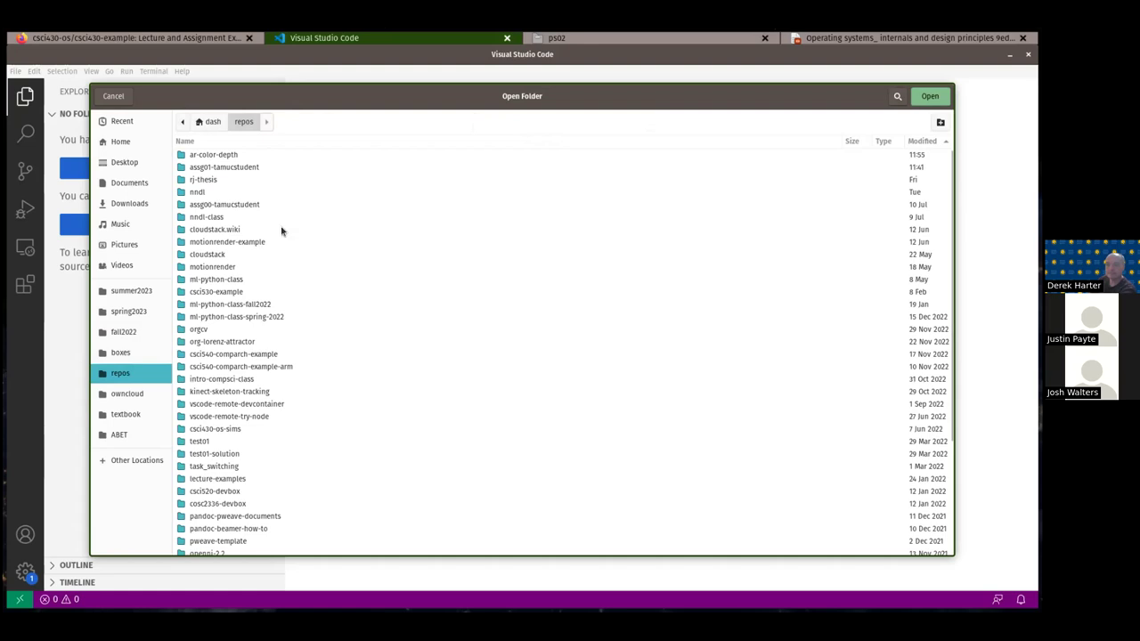
left_click(113, 96)
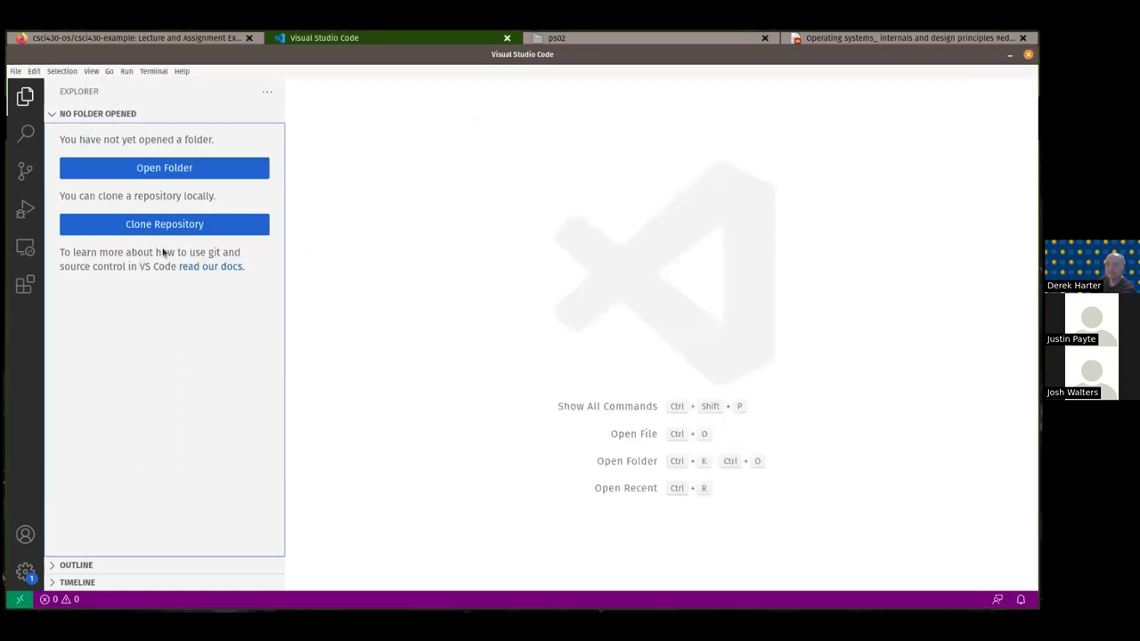
Step: Start opening a folder again, browse to repos, search for cs430 and clear the search
left_click(165, 168)
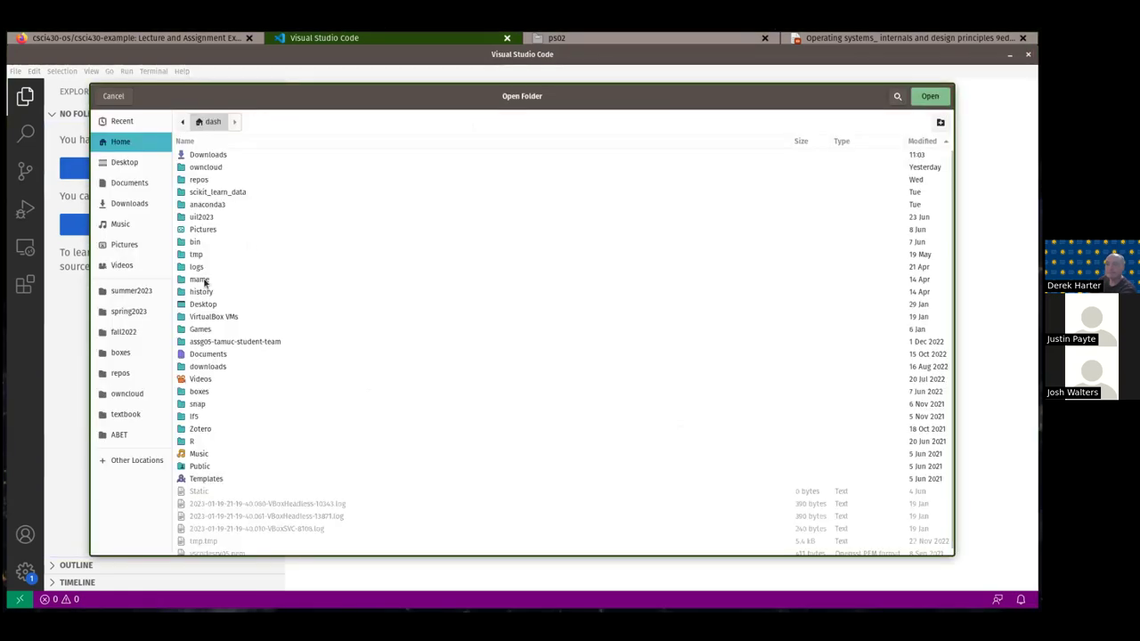
left_click(136, 373)
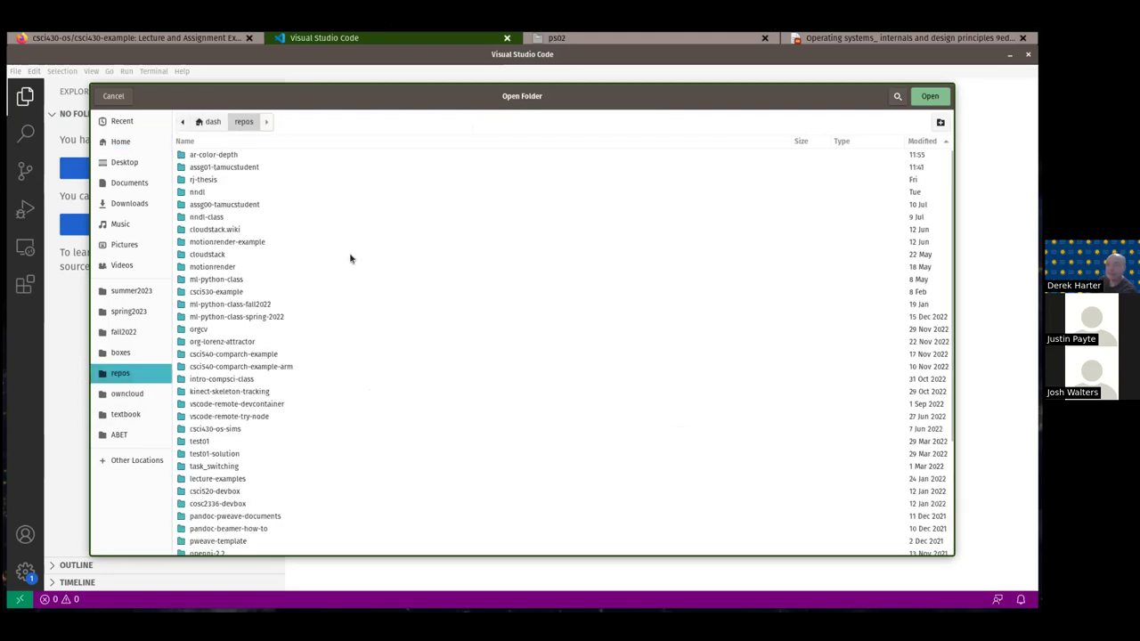
type("cs")
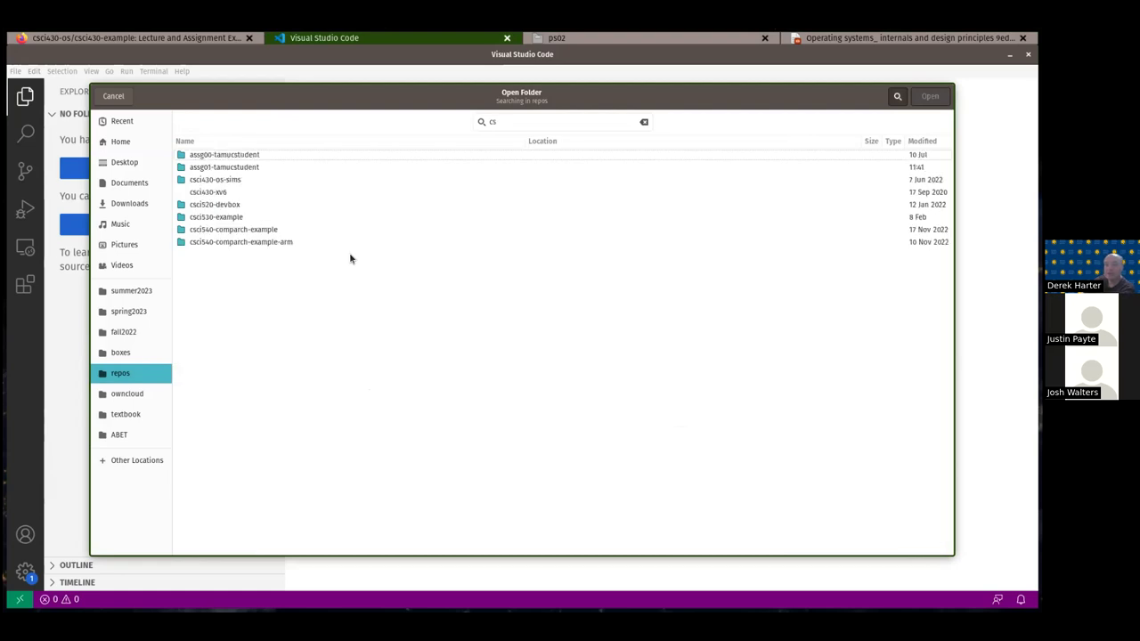
type("430")
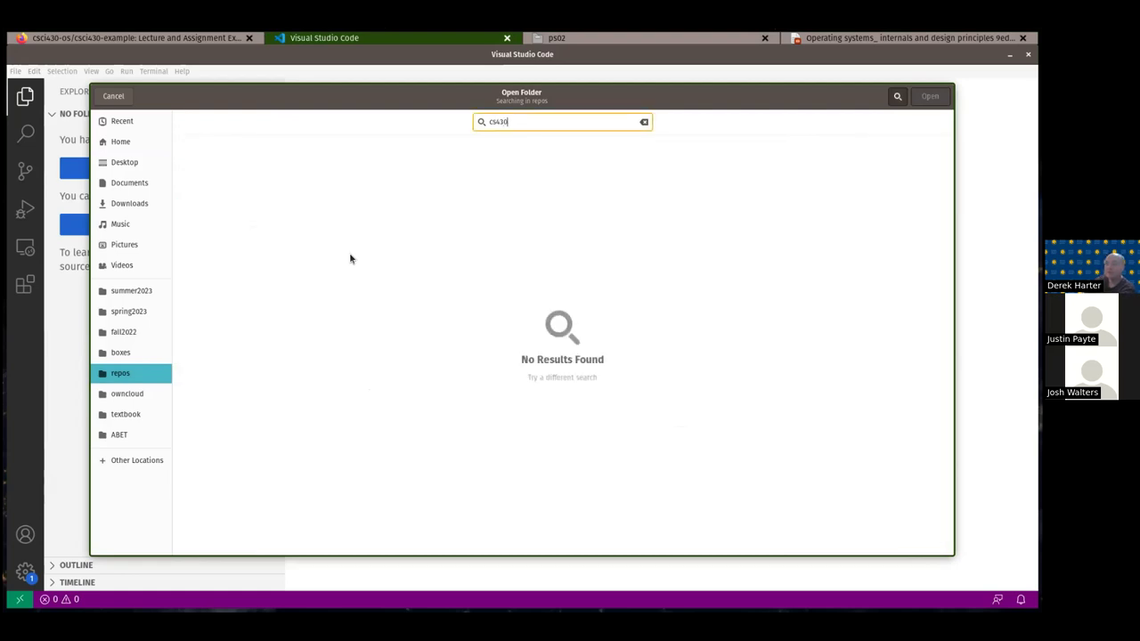
key("BackSpace")
key("BackSpace")
key("BackSpace")
key("BackSpace")
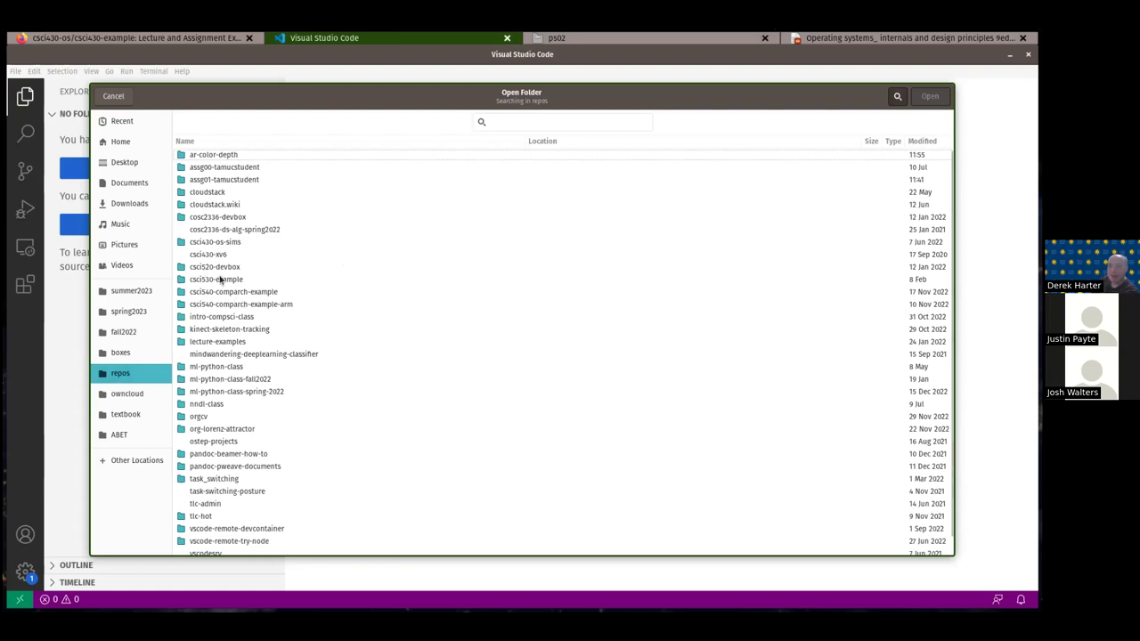
Step: Open the ps02 subfolder of csci530-example as the working folder
left_click(217, 281)
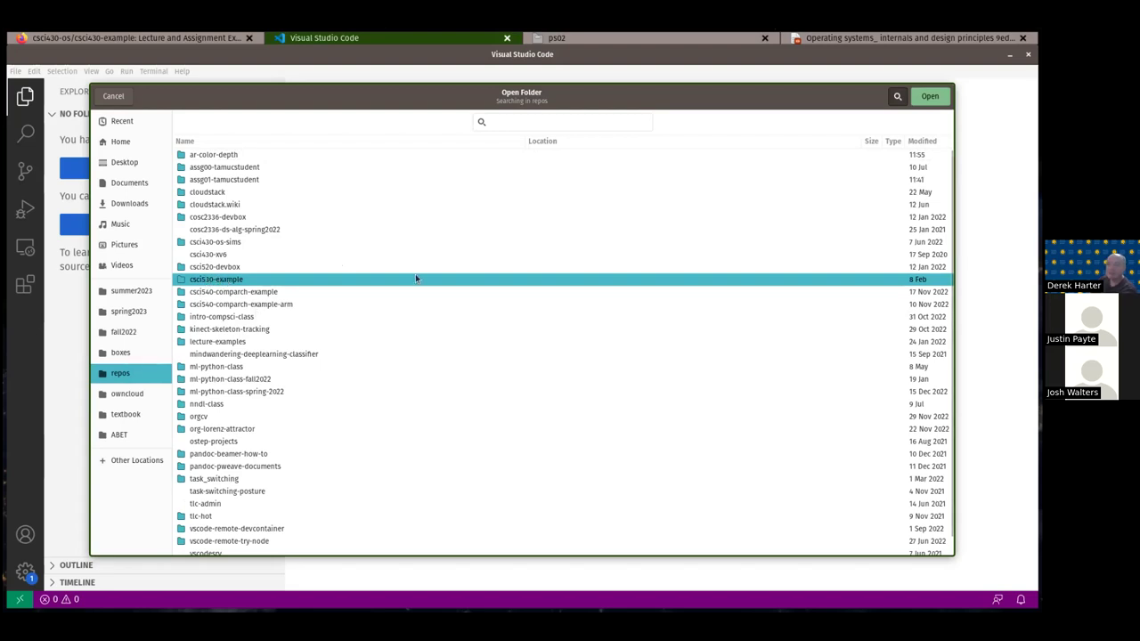
double_click(221, 284)
left_click(196, 168)
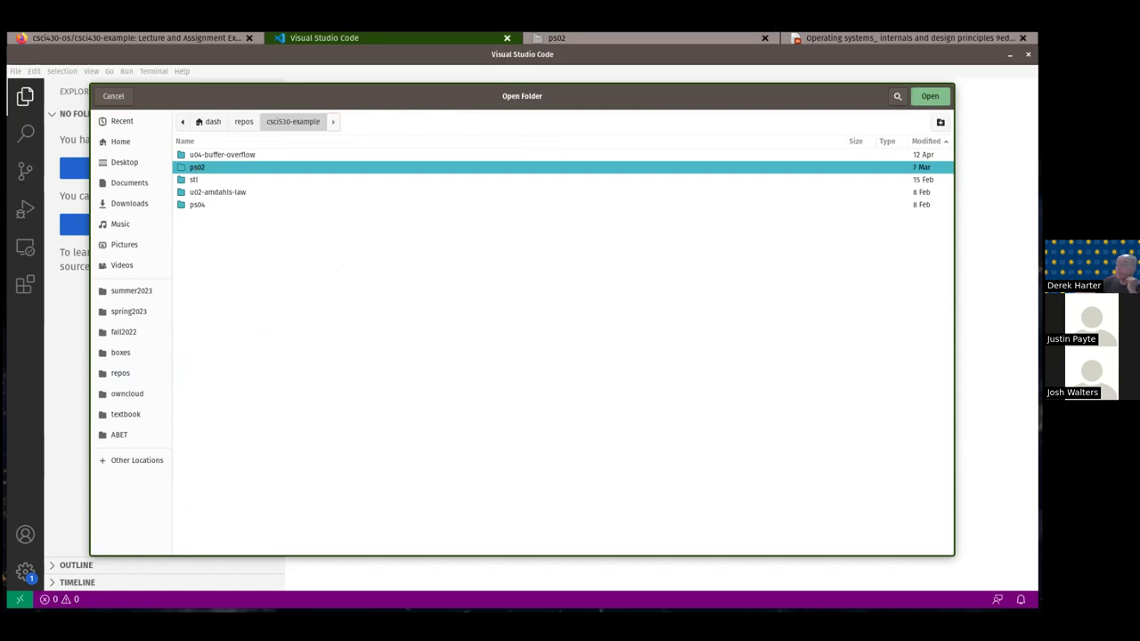
key("Return")
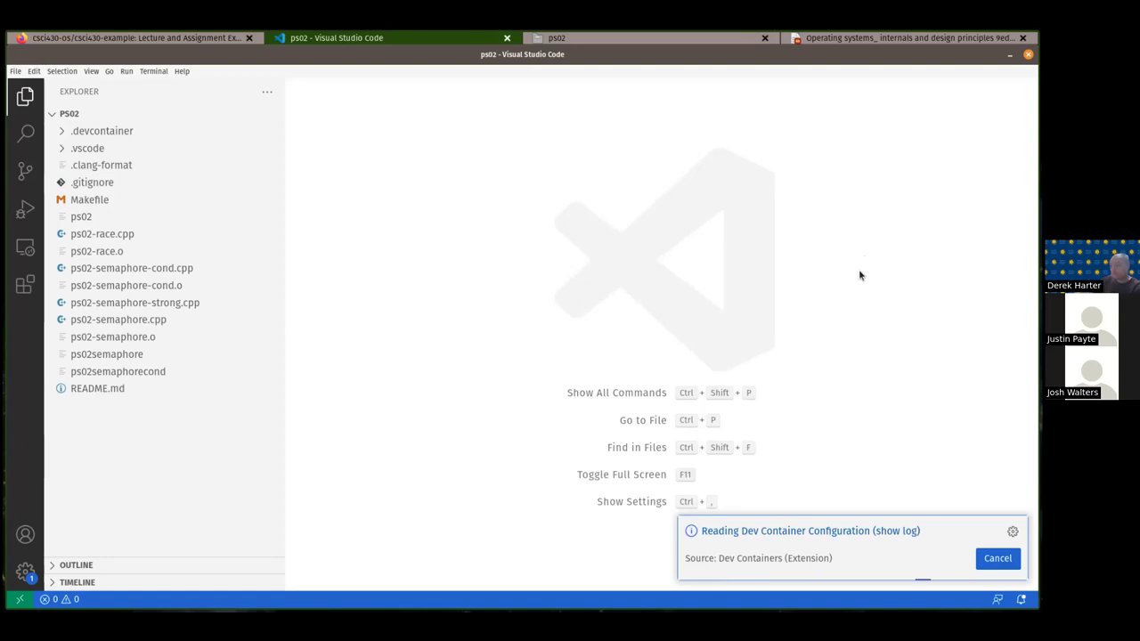
Step: Open ps02-race.cpp and close the restored ps02-semaphore.cpp and ps02-semaphore-cond.cpp files while the dev container starts
left_click(112, 233)
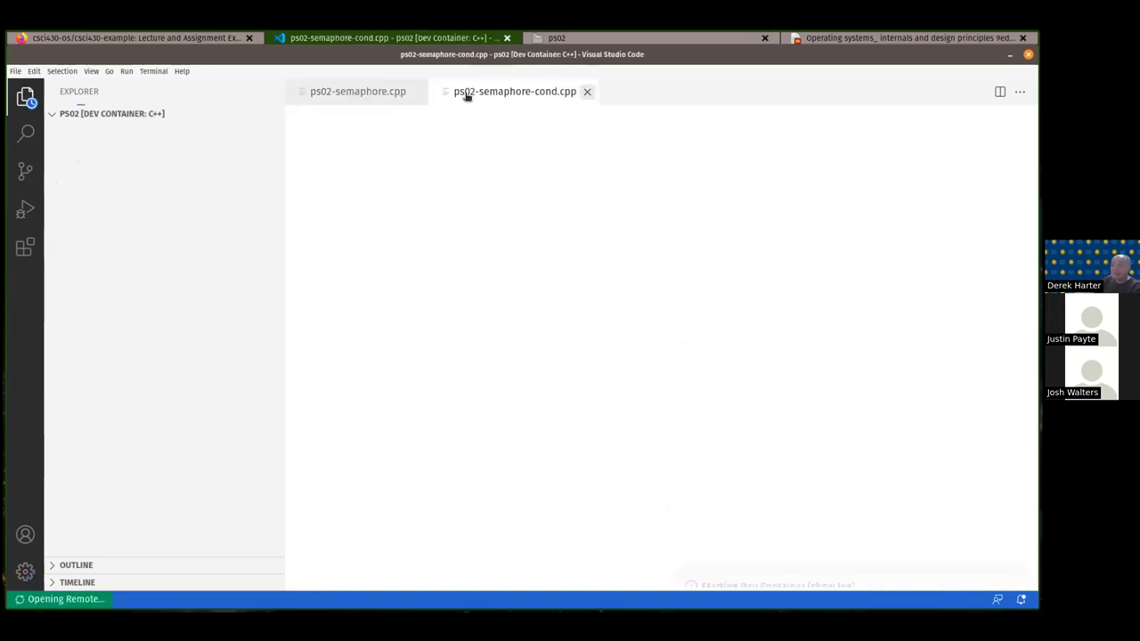
left_click(417, 93)
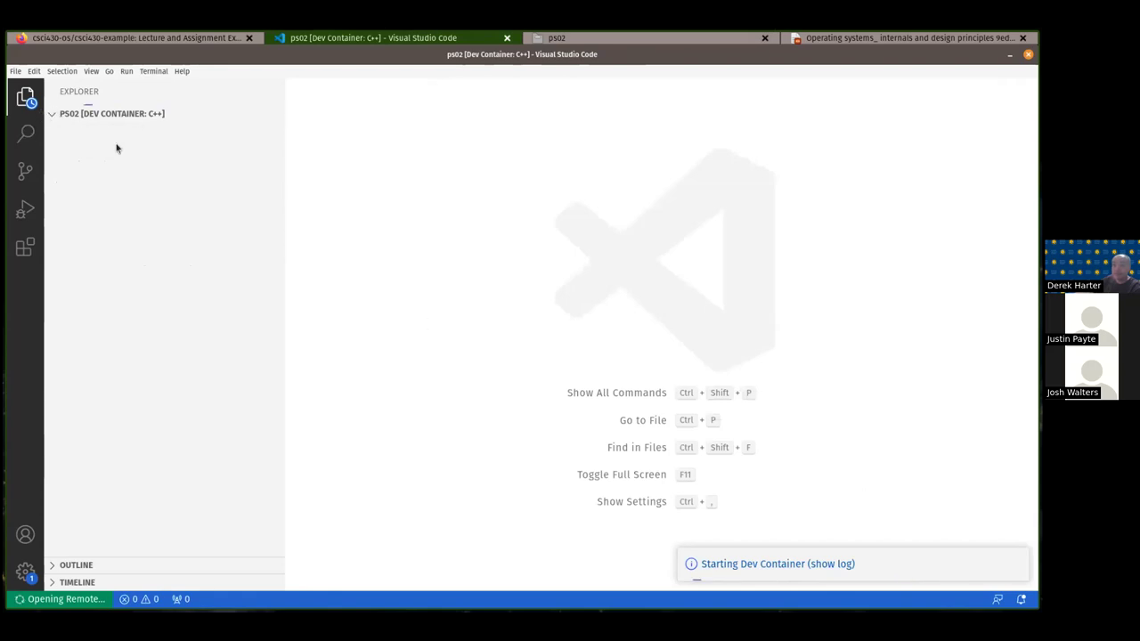
left_click(25, 96)
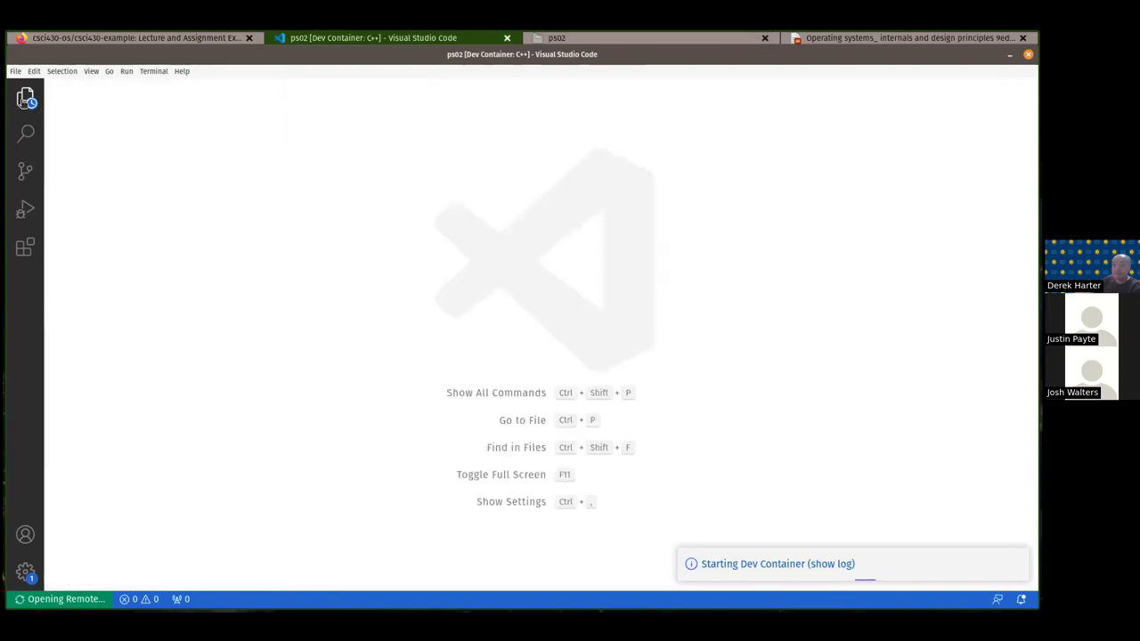
left_click(25, 96)
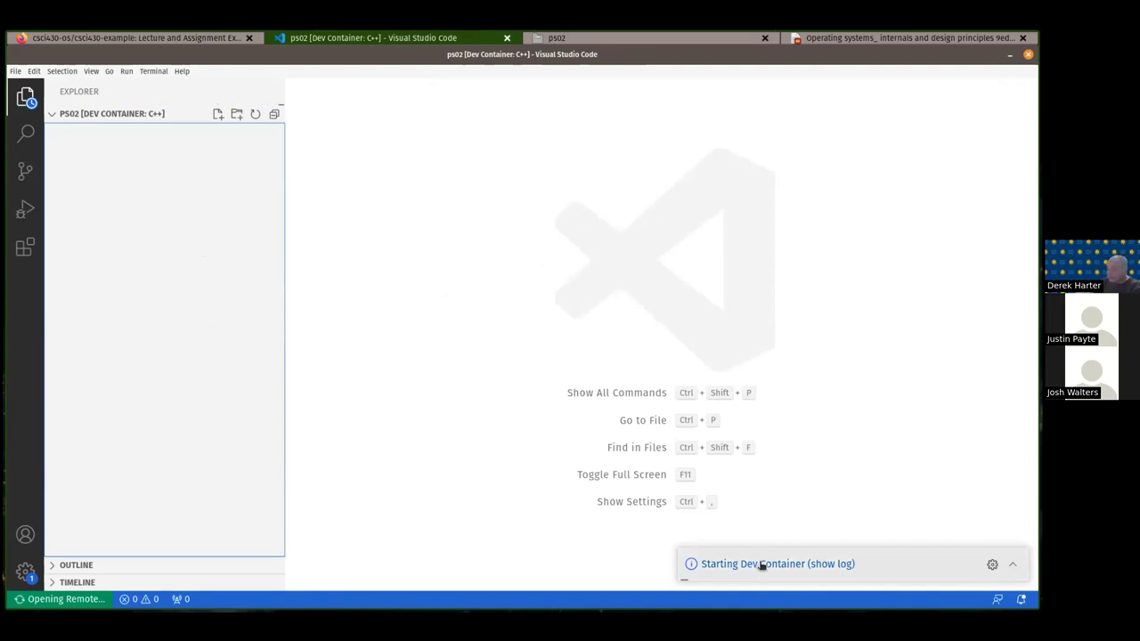
Step: Show the dev container startup log and shrink its panel to give the code editor more room
left_click(824, 564)
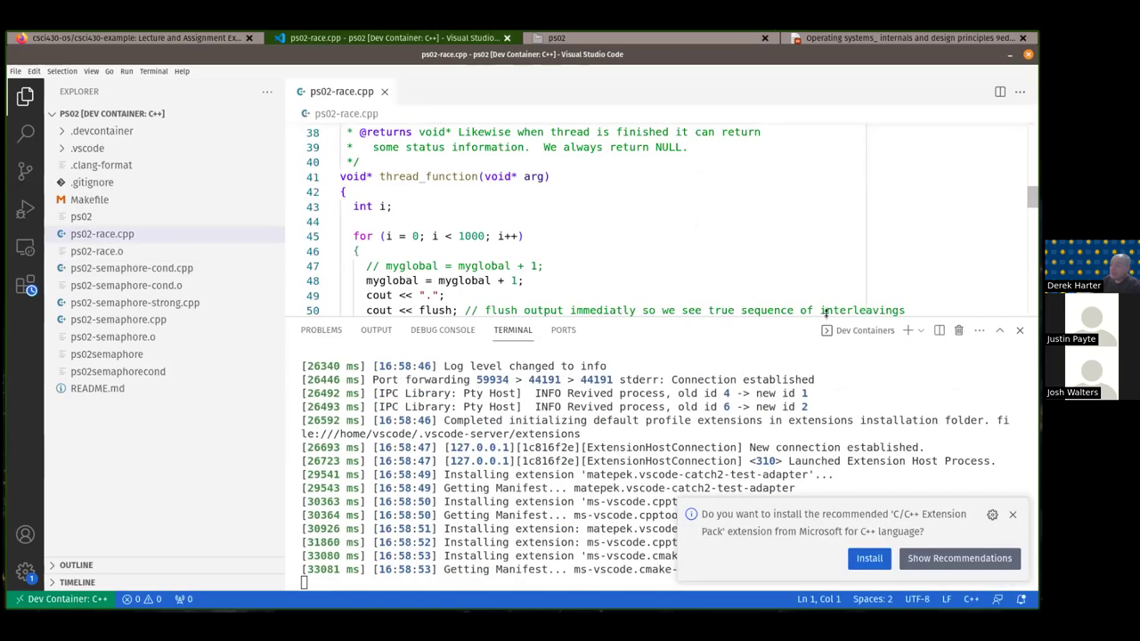
left_click_drag(829, 434, 829, 438)
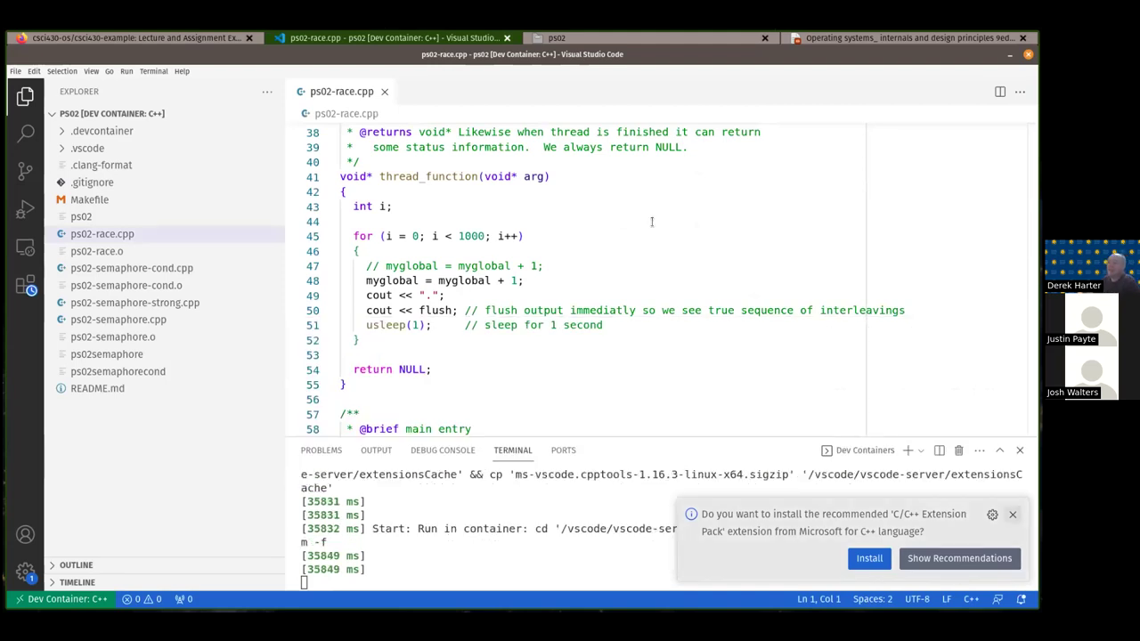
Step: Change the for loop limit in thread_function of ps02-race.cpp to 25 iterations
scroll(513, 197, "up", 3)
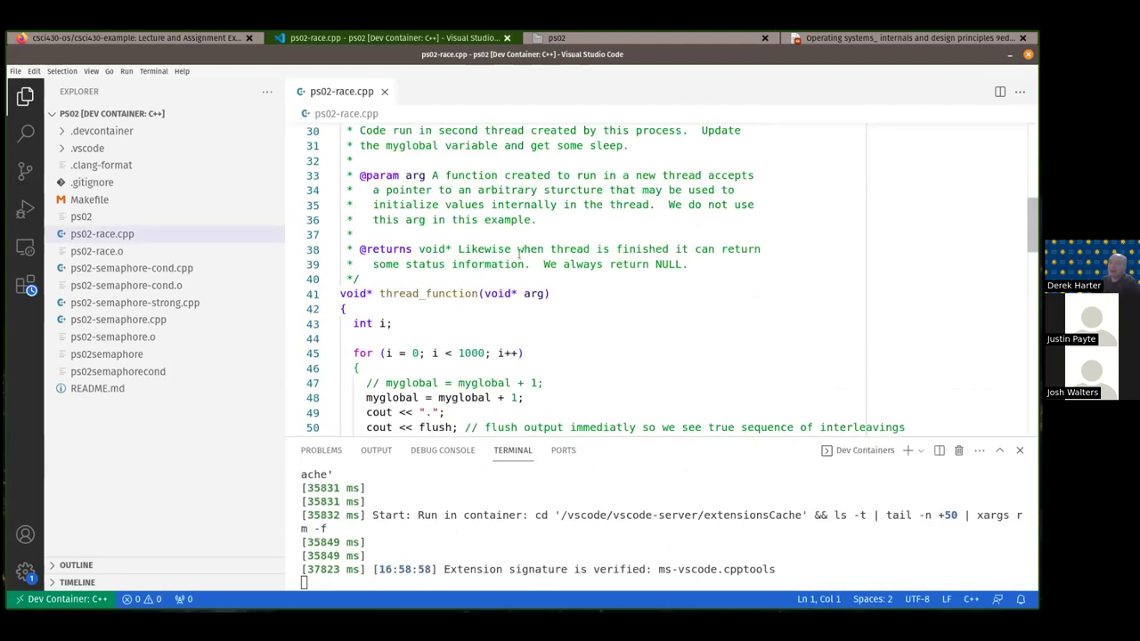
scroll(486, 284, "down", 2)
double_click(471, 275)
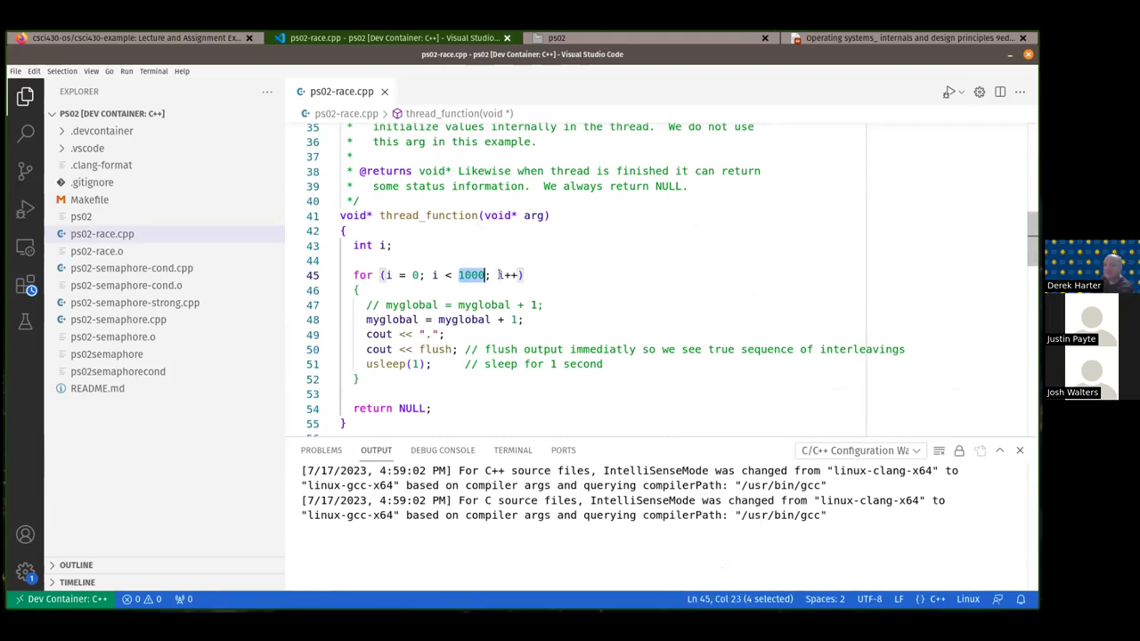
type("25")
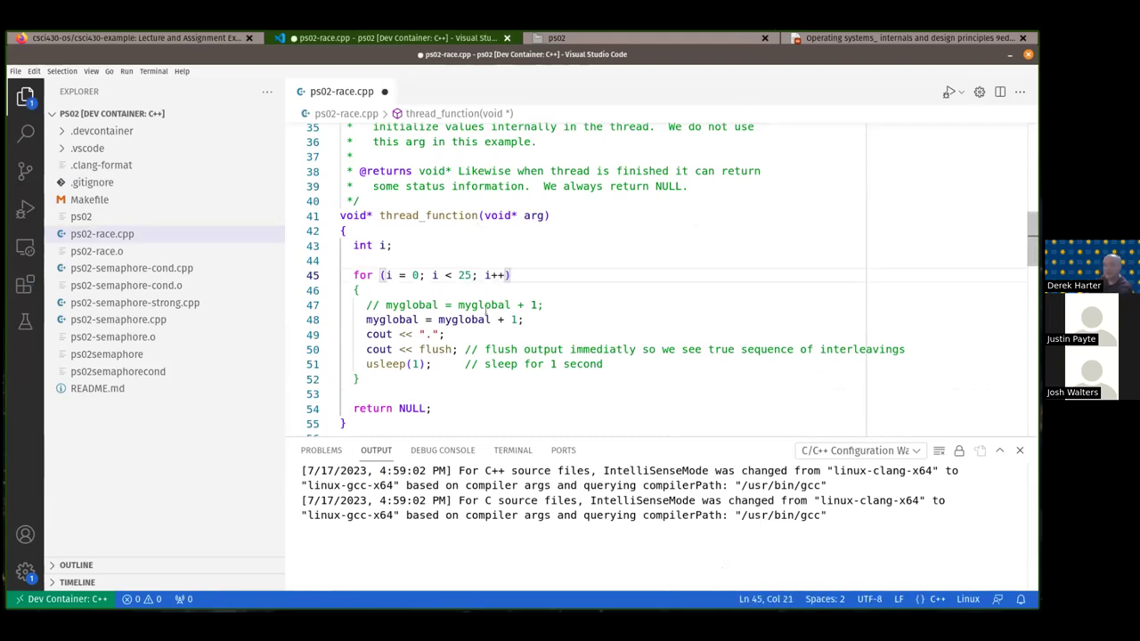
Step: Change the for loop limit in the main function to 25 iterations and save ps02-race.cpp
scroll(486, 312, "down", 4)
scroll(486, 312, "down", 8)
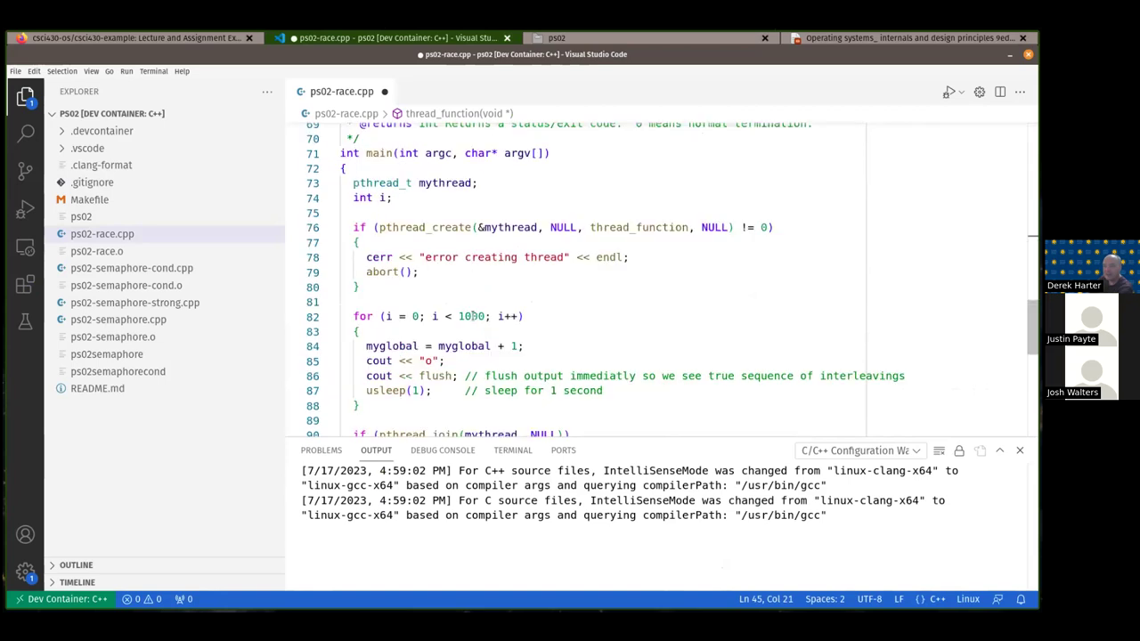
double_click(471, 317)
type("25")
left_click(674, 368)
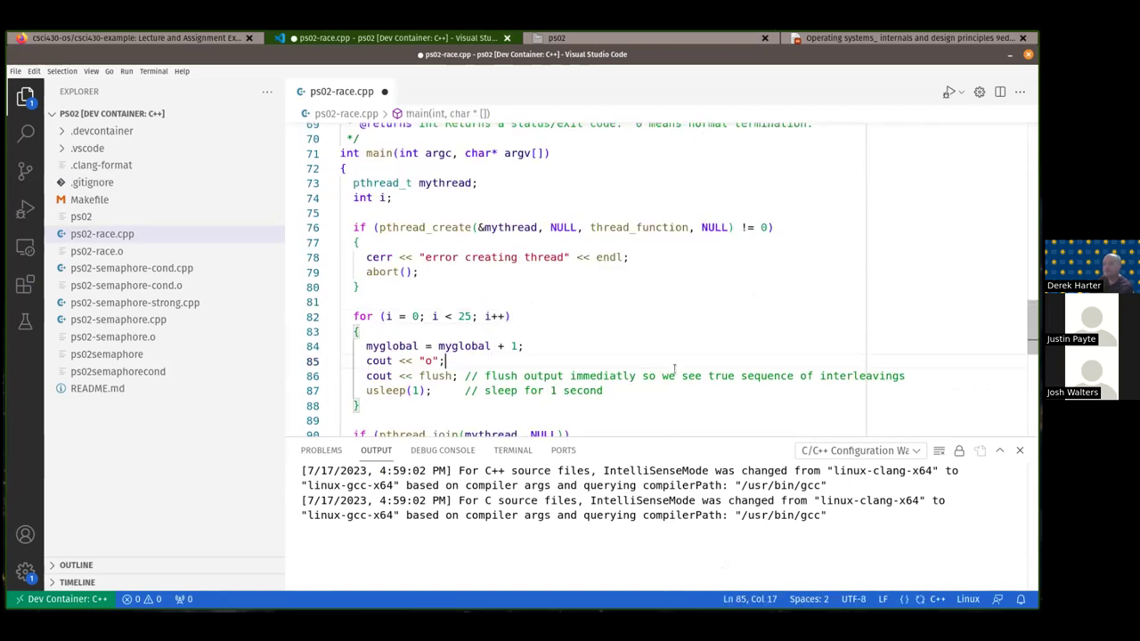
key("ctrl+s")
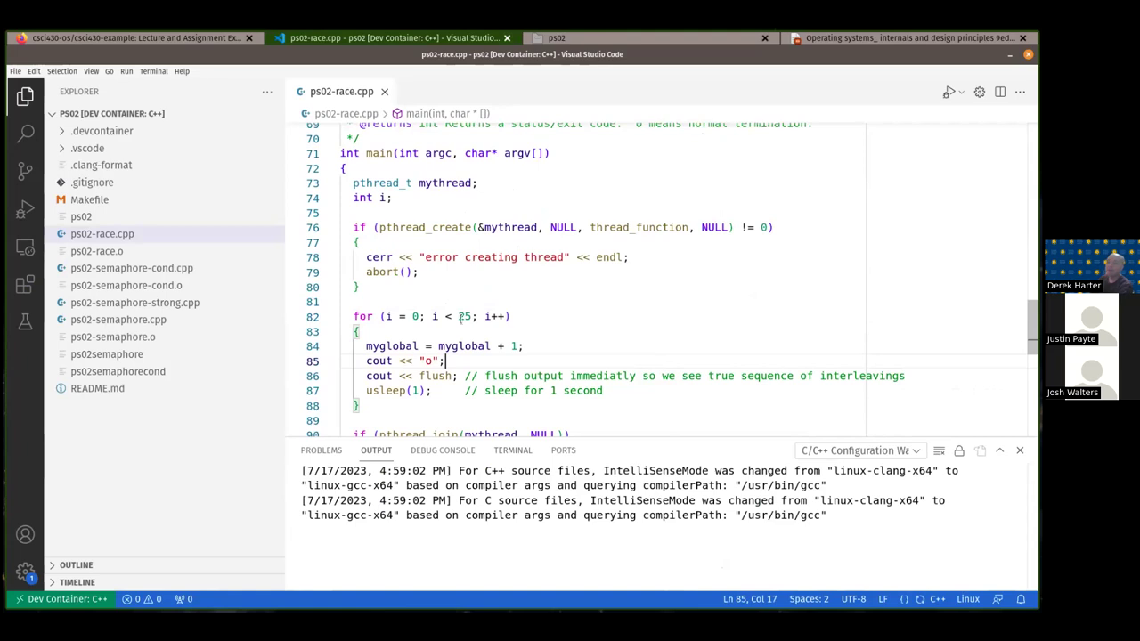
Step: Compile and run the race example with the make unit-tests task, and build all programs with make all
left_click(569, 282)
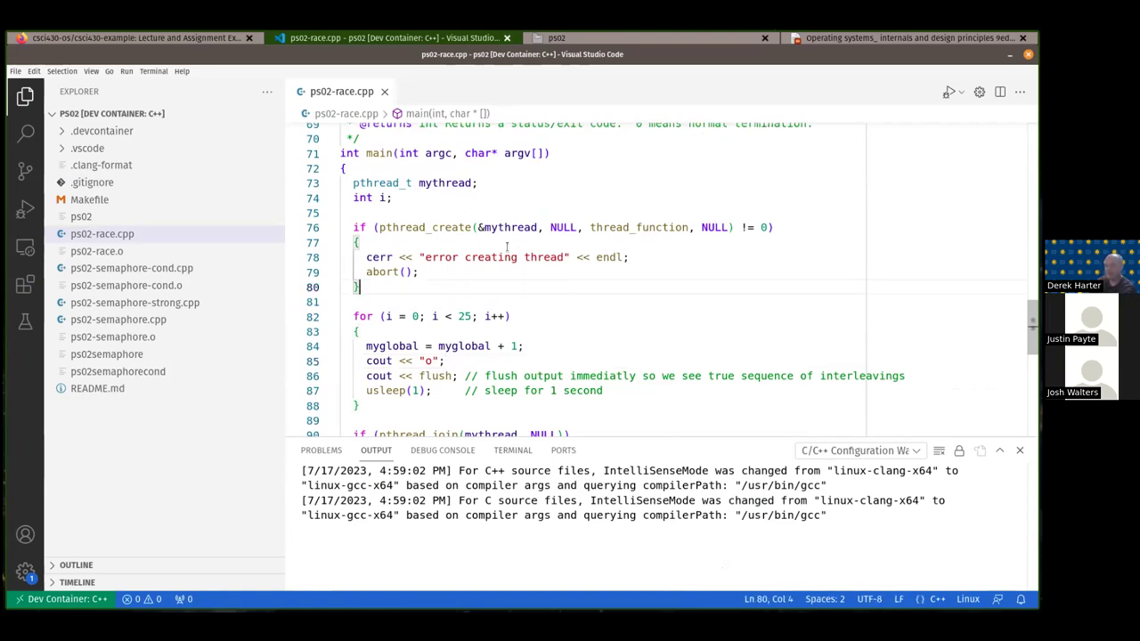
left_click(624, 273)
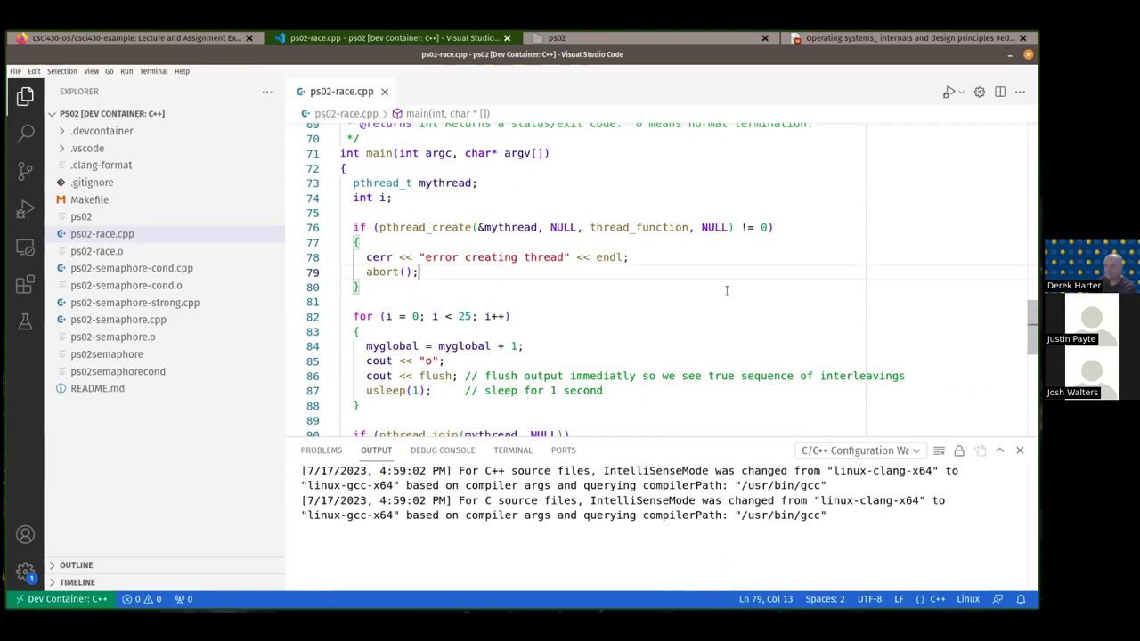
key("ctrl+shift+b")
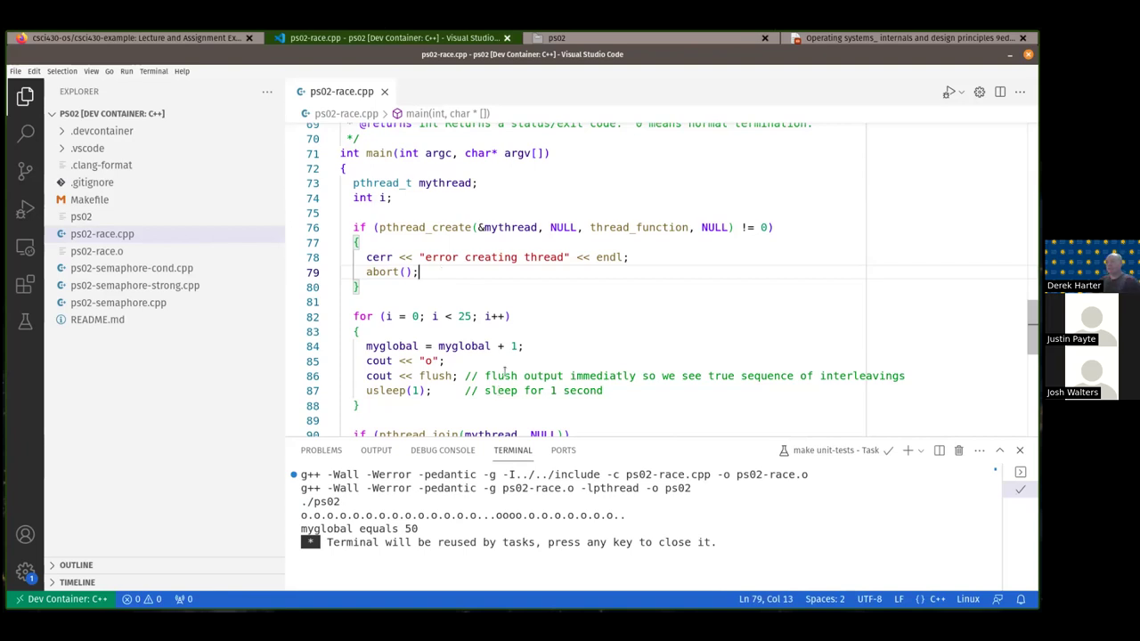
left_click(548, 322)
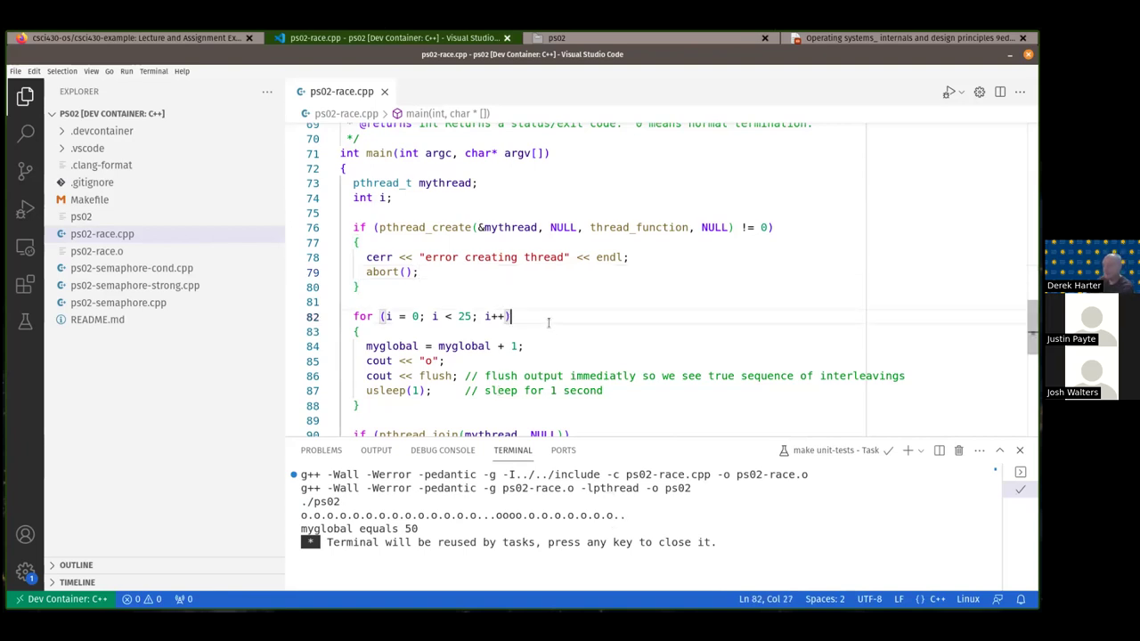
key("ctrl+shift+b")
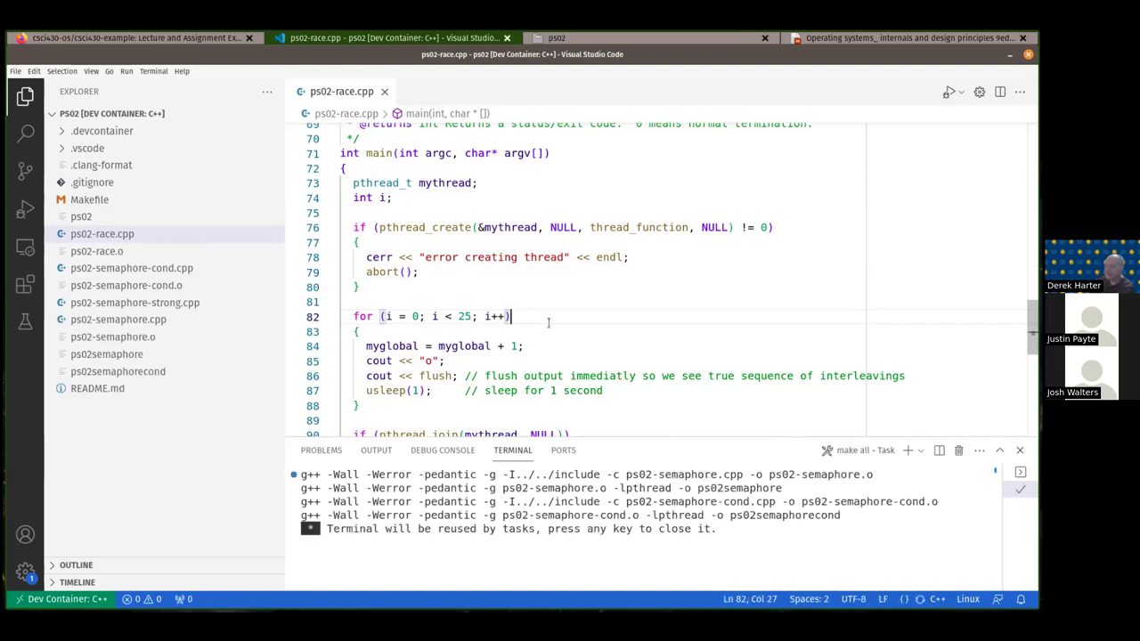